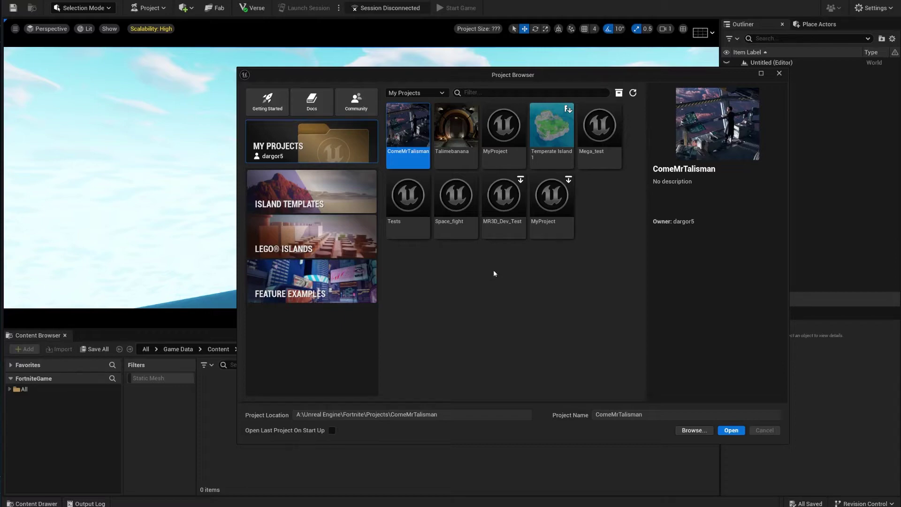
Browse the feature example templates, looking over the Getting Started and Game Examples groups, including the two Talisman samples
click(350, 280)
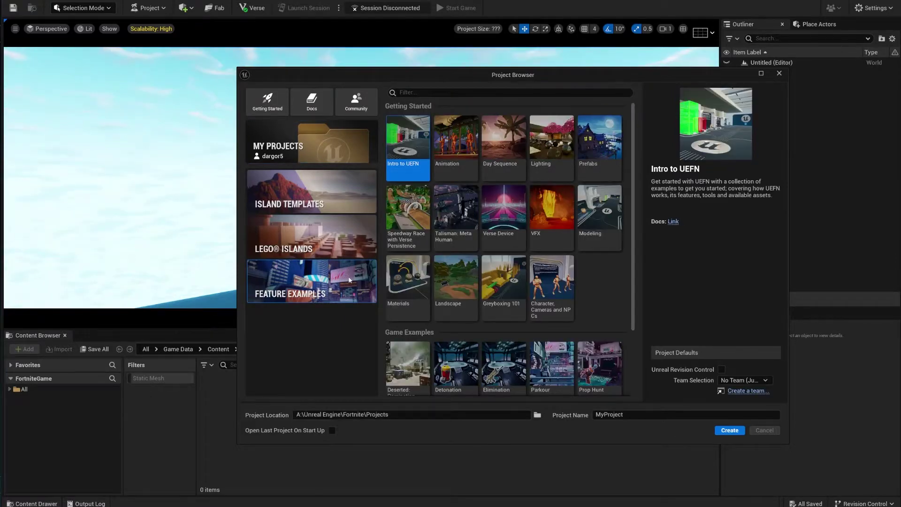
scroll(499, 226, down, 3)
scroll(514, 257, up, 3)
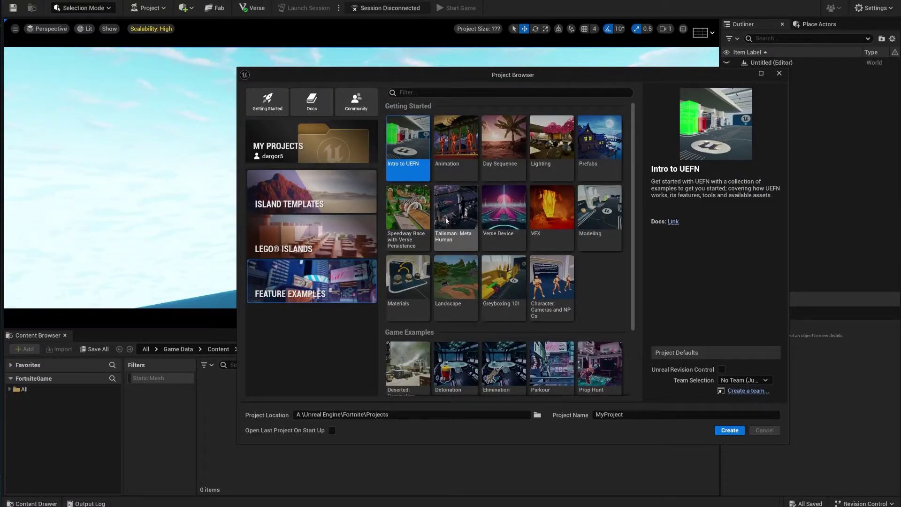
scroll(448, 228, down, 3)
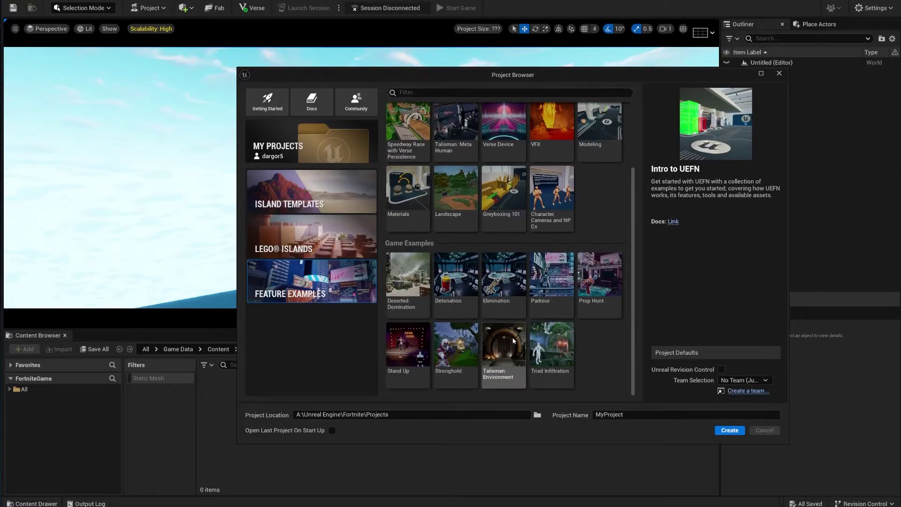
scroll(527, 354, up, 2)
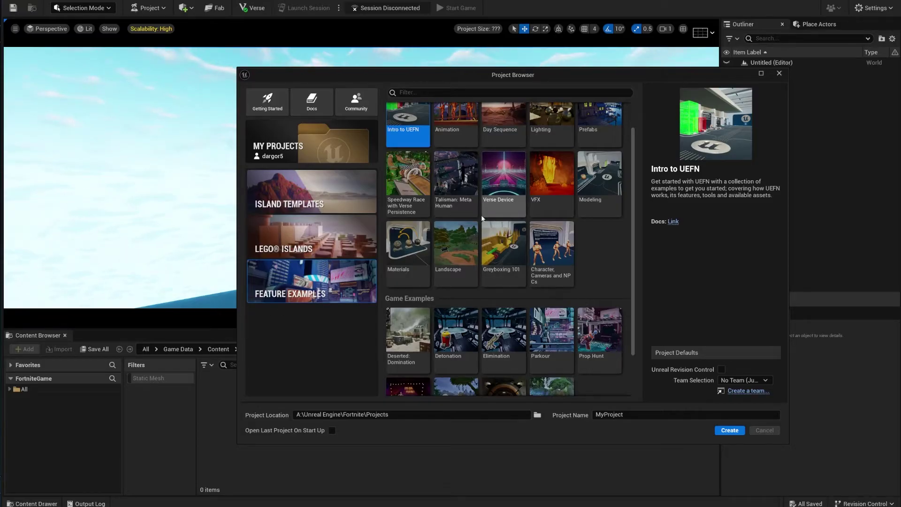
scroll(452, 207, down, 2)
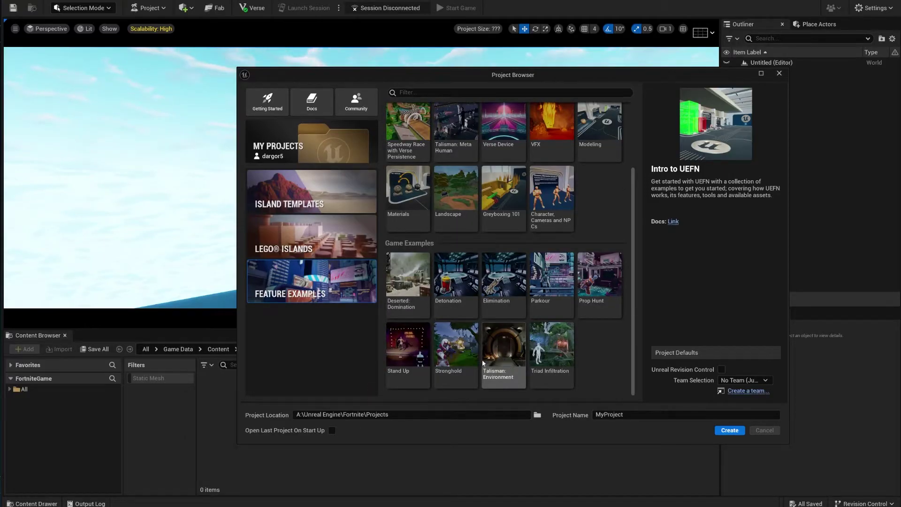
Open the existing ComeMrTalisman project from the list of own projects
click(311, 141)
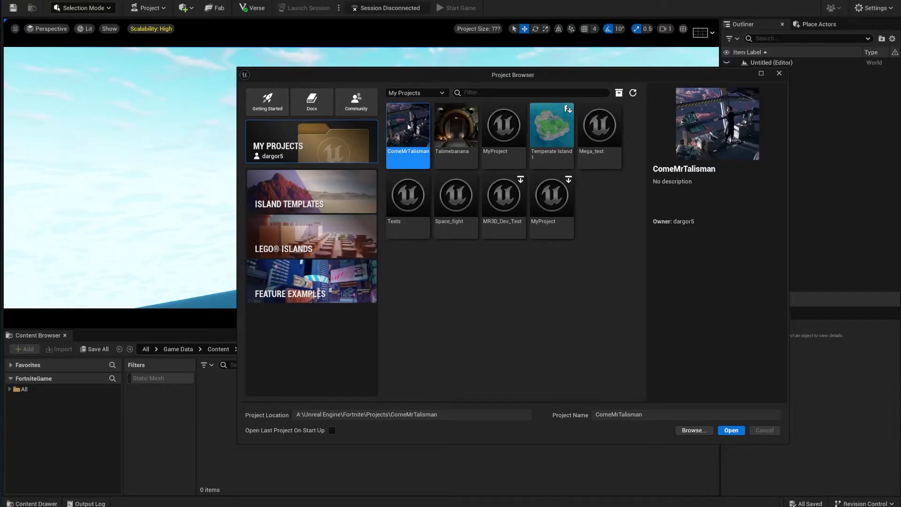
click(731, 430)
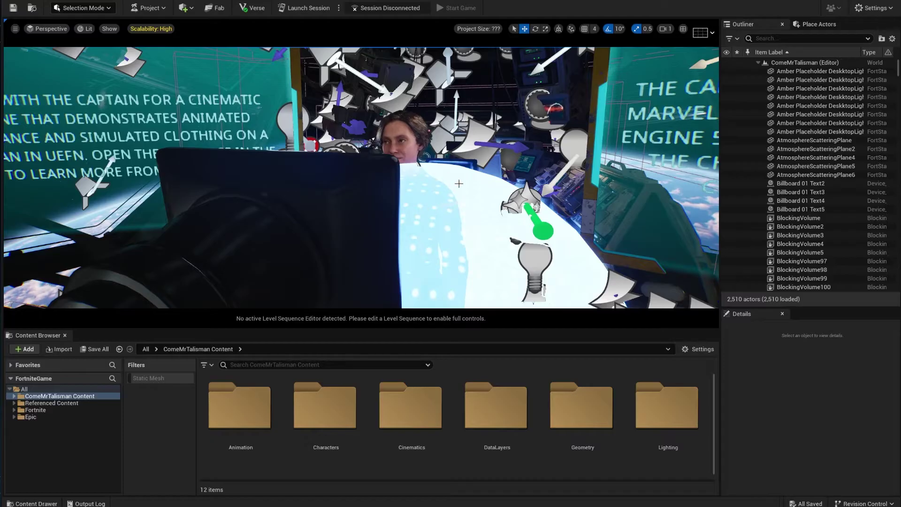
Examine the ship's bridge from the entrance and inspect the lights Fill_H_KL2 and Helm_Interior_KL4 around the captain
right_drag(448, 181, 606, 212)
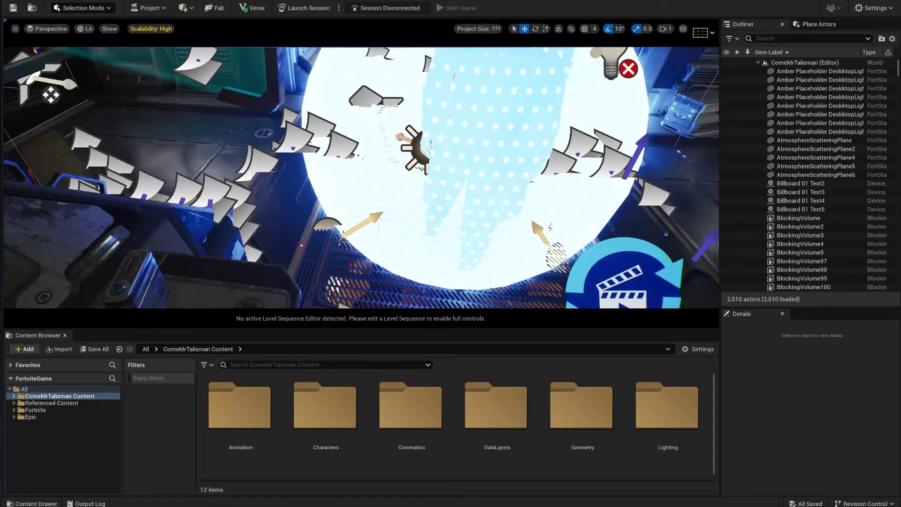
click(342, 144)
right_drag(342, 145, 371, 113)
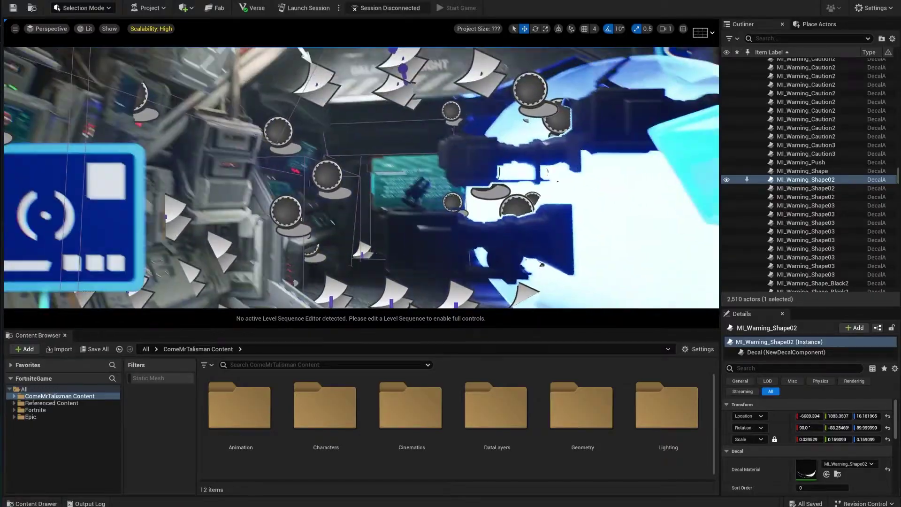
right_drag(687, 170, 706, 174)
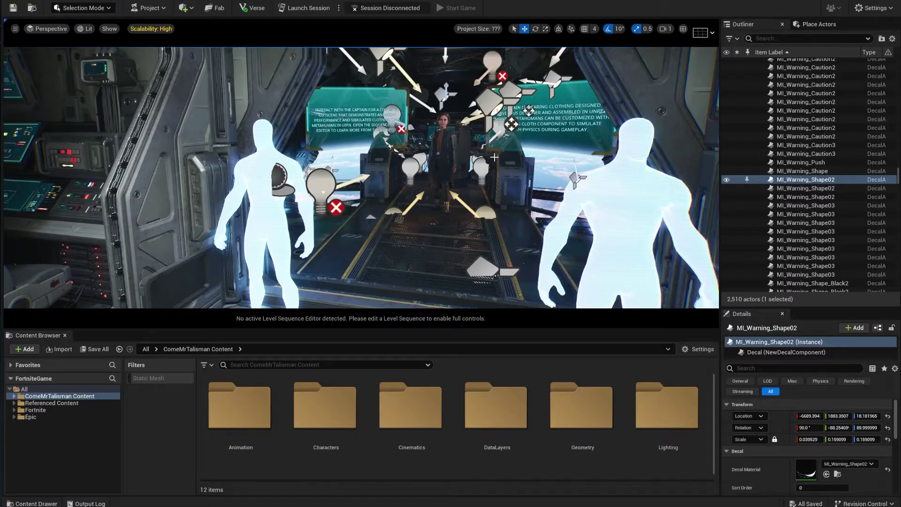
mouse_move(494, 157)
right_down()
mouse_move(394, 165)
mouse_move(491, 173)
mouse_move(488, 153)
right_up()
click(482, 152)
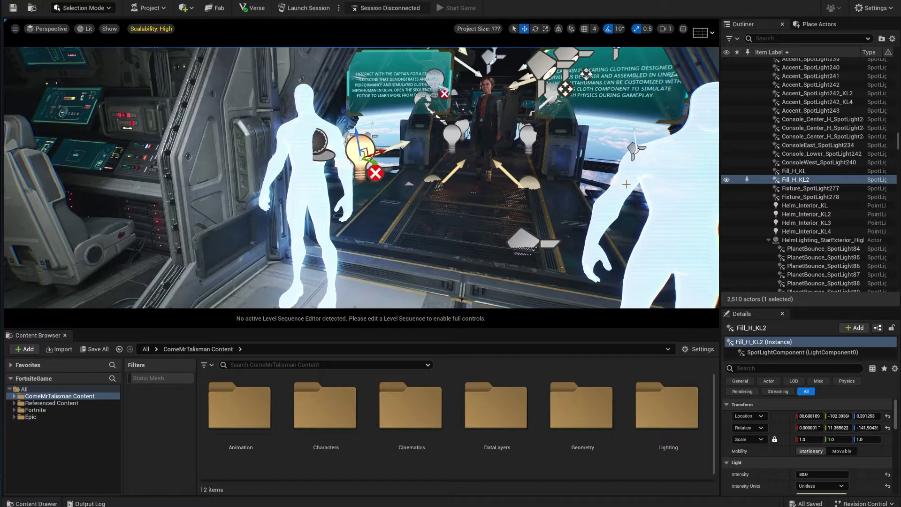
click(529, 182)
click(529, 176)
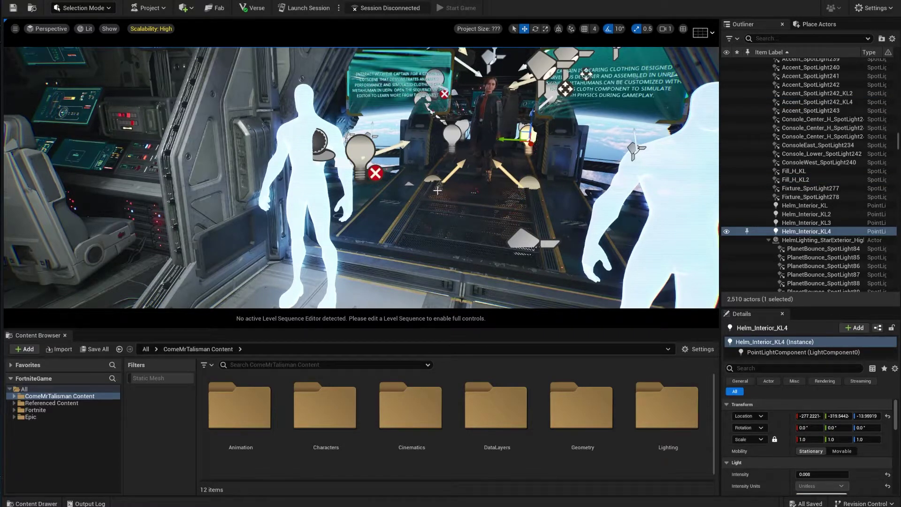
Look over the side console area, the orbit camera mannequin and the catwalk floor, and clear the selection
right_drag(437, 191, 404, 191)
right_drag(546, 182, 474, 190)
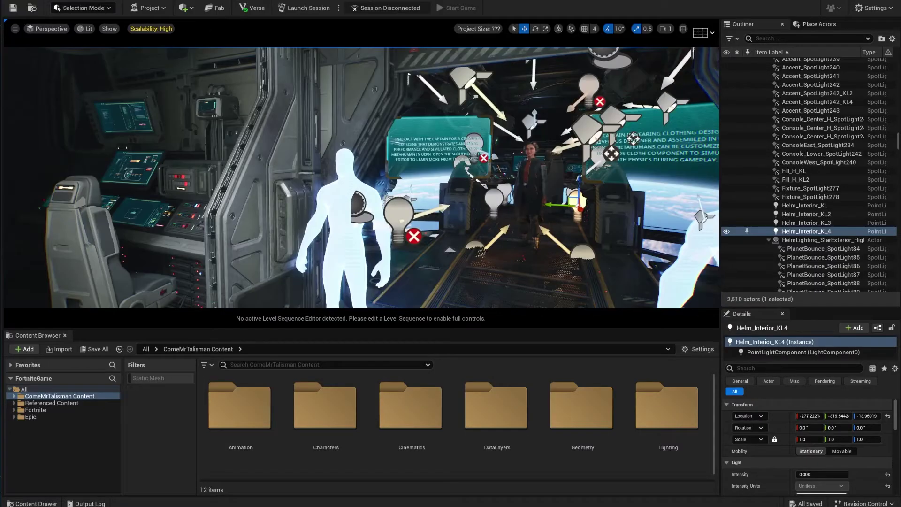
right_drag(361, 179, 418, 234)
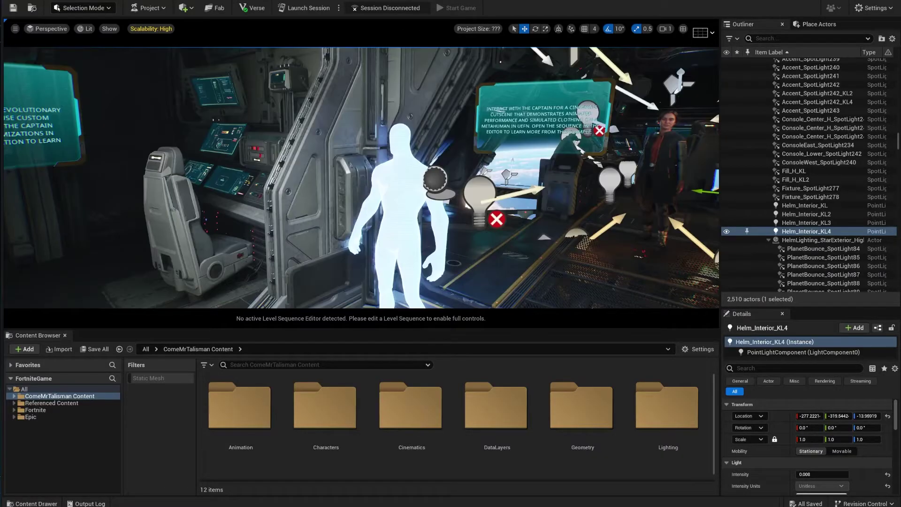
click(402, 227)
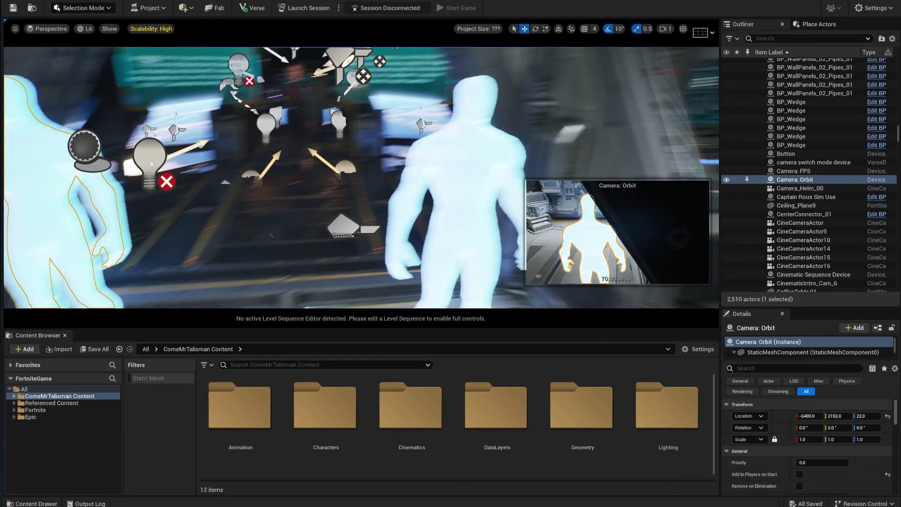
click(281, 214)
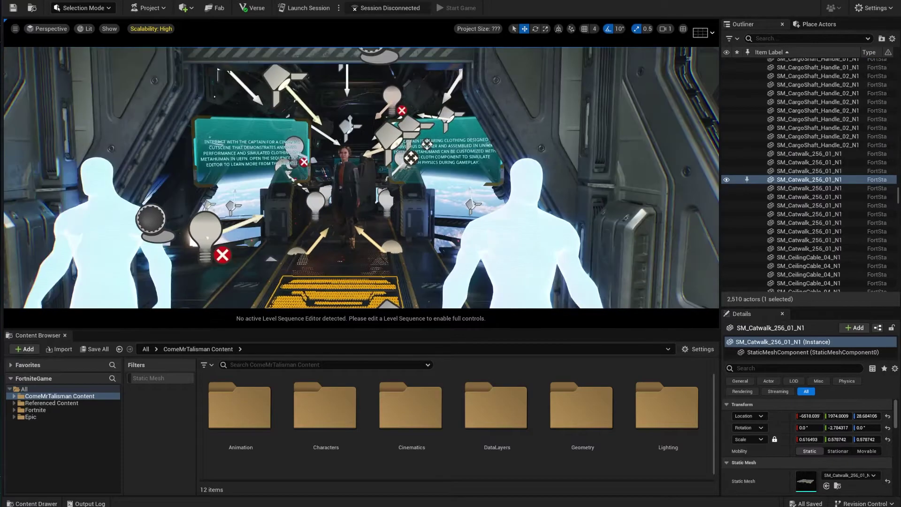
key(Escape)
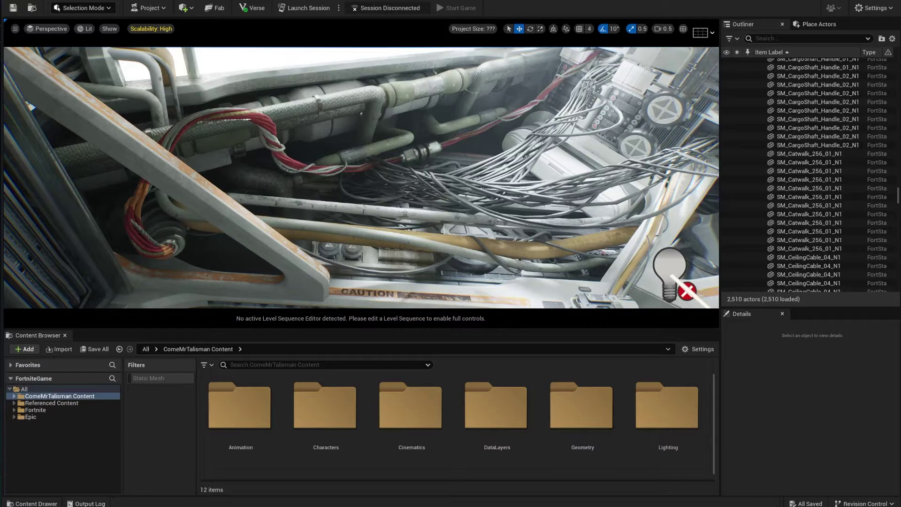
Inspect the tangled cables mesh and the catwalk grating on the bridge floor, and view the captain up close
click(542, 189)
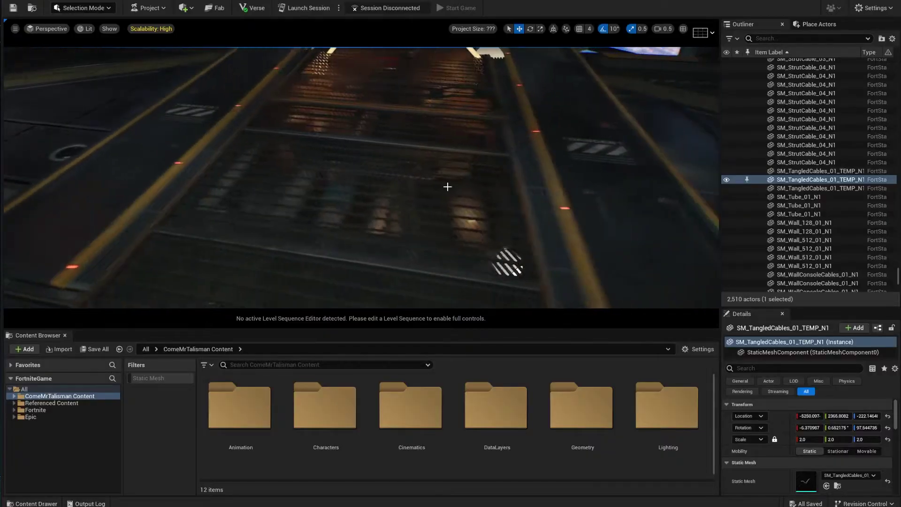
click(442, 185)
key(d)
right_drag(448, 165, 447, 164)
key(s)
key(w)
right_drag(466, 209, 467, 209)
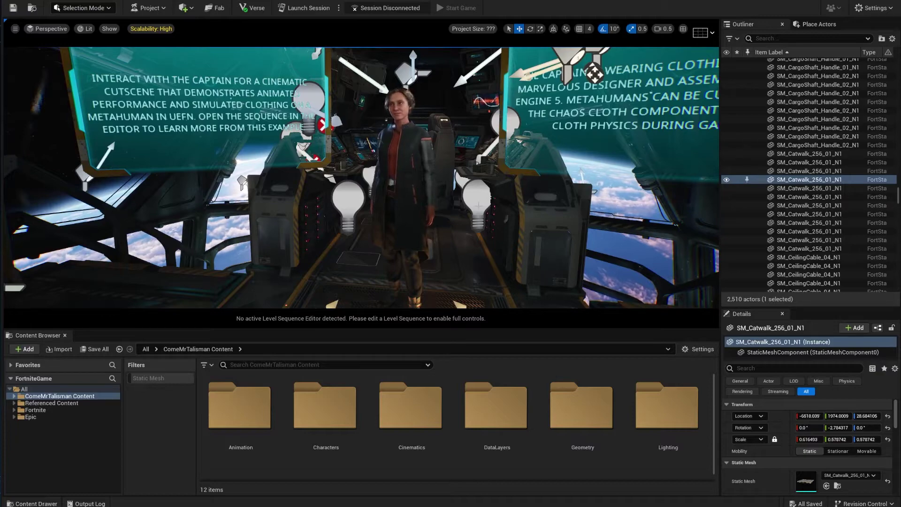
key(s)
mouse_move(488, 177)
right_down()
mouse_move(478, 262)
mouse_move(488, 212)
mouse_move(471, 204)
mouse_move(481, 178)
right_up()
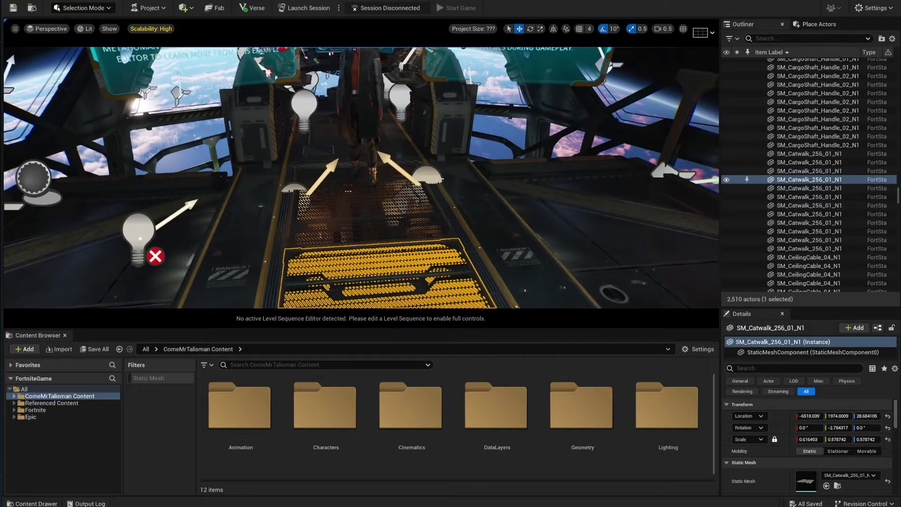
Examine the accent spotlights, the captain and the helm control consoles with their screens
click(430, 177)
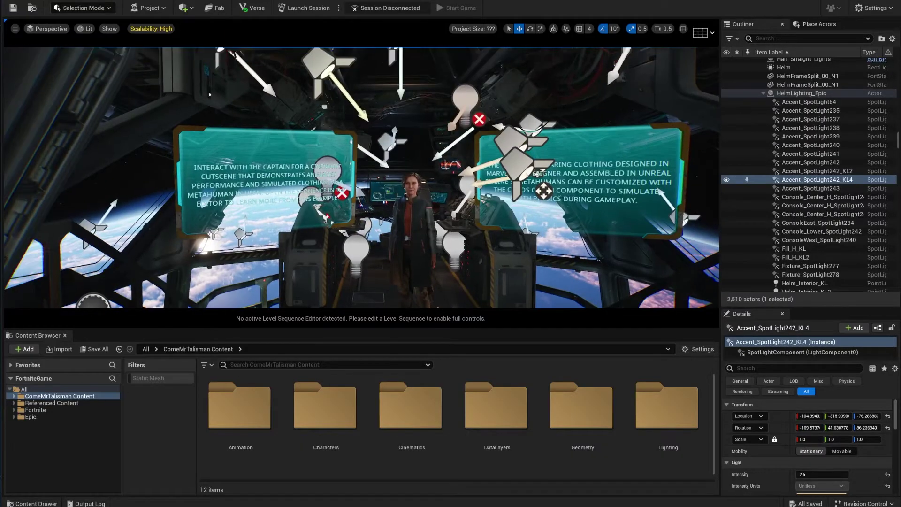
right_drag(430, 178, 469, 200)
click(399, 173)
right_drag(399, 174, 422, 176)
right_drag(389, 201, 408, 231)
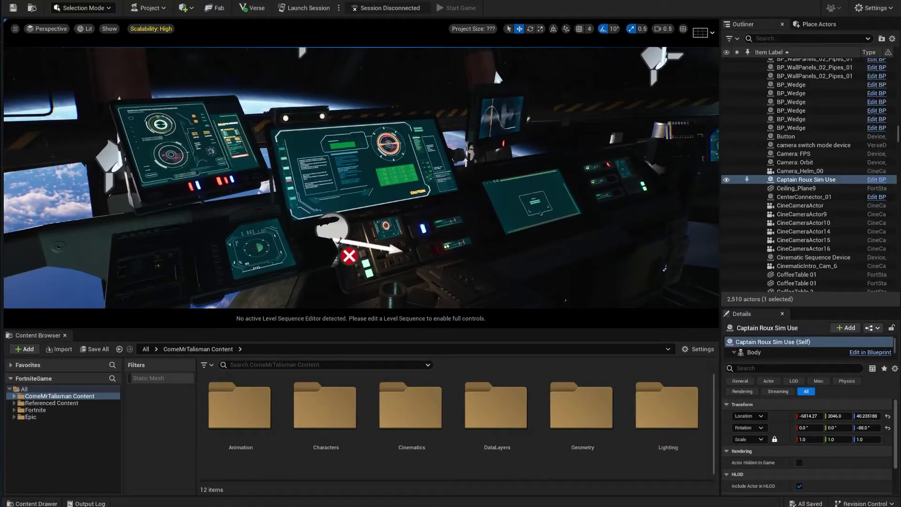
click(332, 231)
right_drag(332, 231, 690, 216)
right_drag(188, 221, 191, 207)
mouse_move(376, 216)
right_down()
mouse_move(401, 233)
mouse_move(394, 215)
mouse_move(361, 228)
mouse_move(373, 225)
right_up()
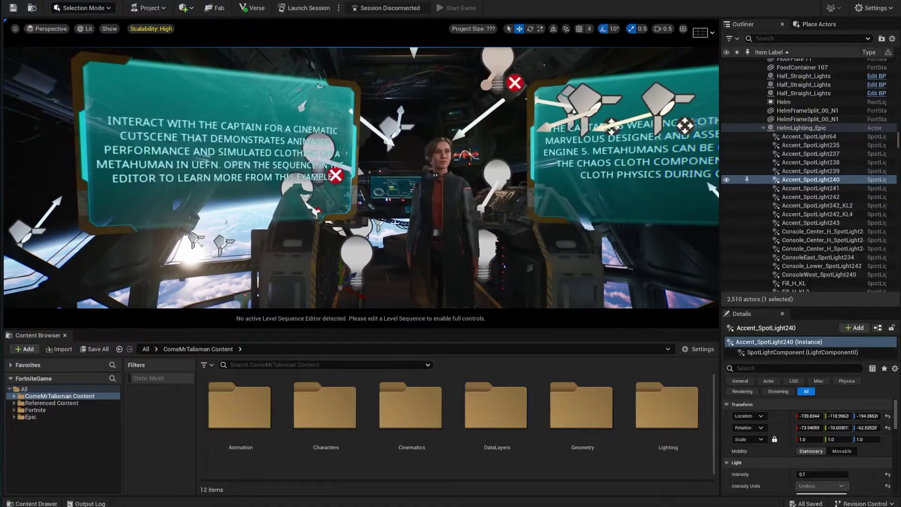
Inspect the helm platform and study the captain's face and jacket from the front and side
click(451, 193)
click(493, 254)
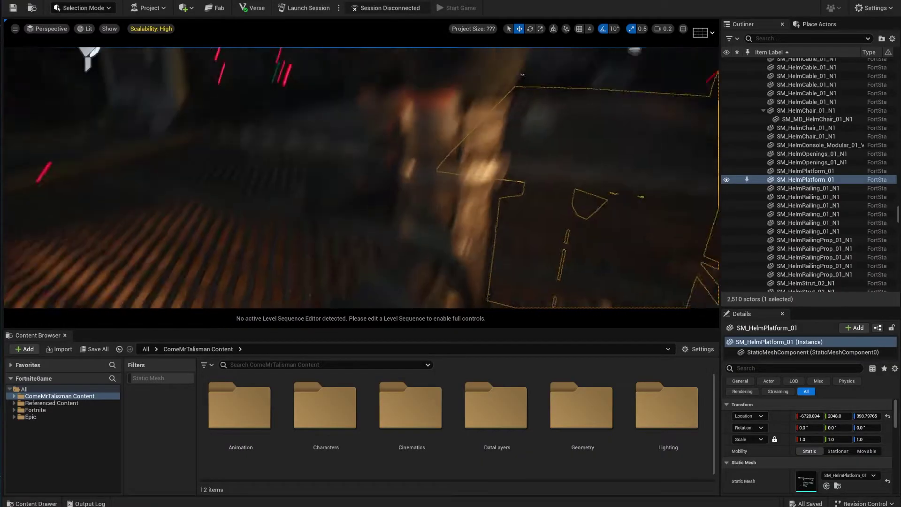
right_drag(362, 177, 401, 152)
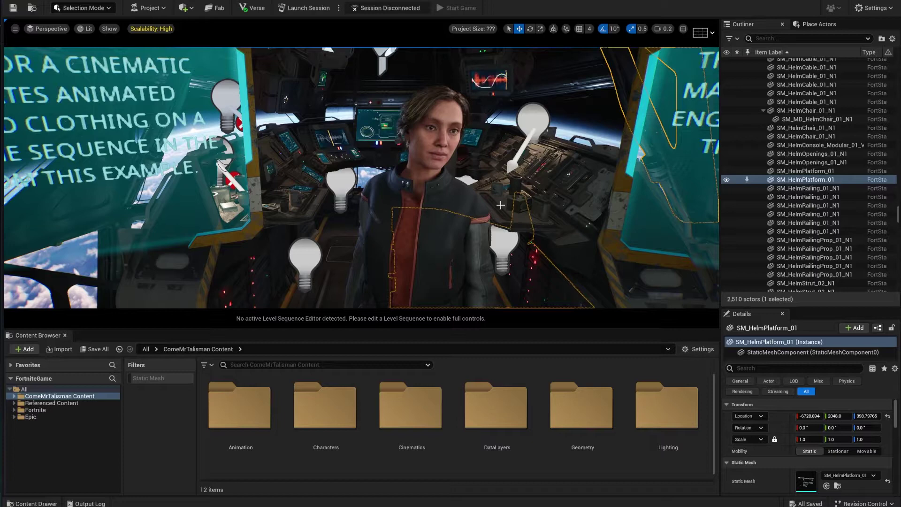
right_drag(540, 206, 517, 205)
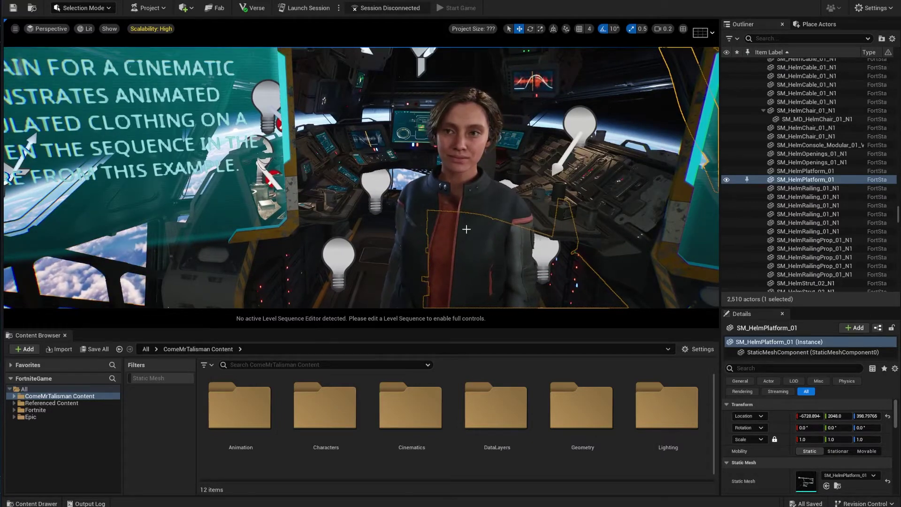
right_drag(462, 233, 502, 125)
right_drag(361, 179, 235, 178)
right_drag(440, 208, 324, 248)
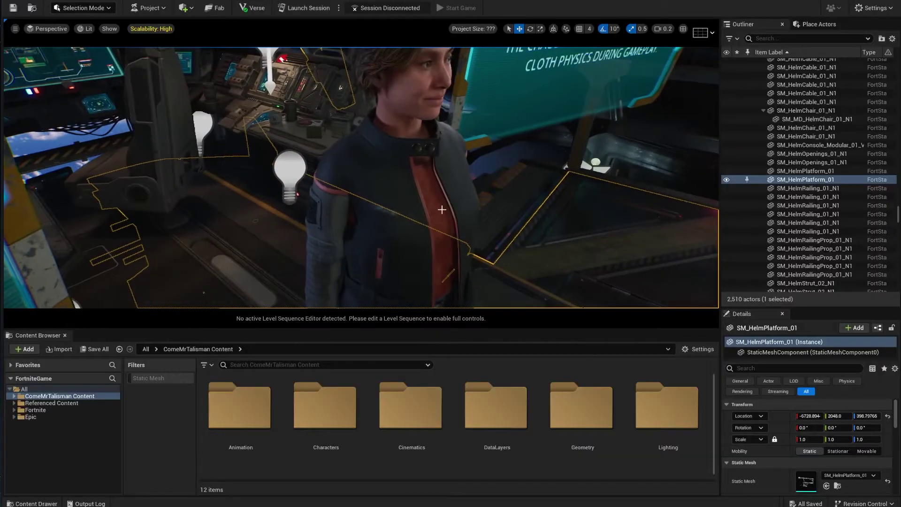
Select the Captain Roux Sim Use character and review the animation settings of its Body component
click(440, 208)
right_drag(441, 208, 266, 188)
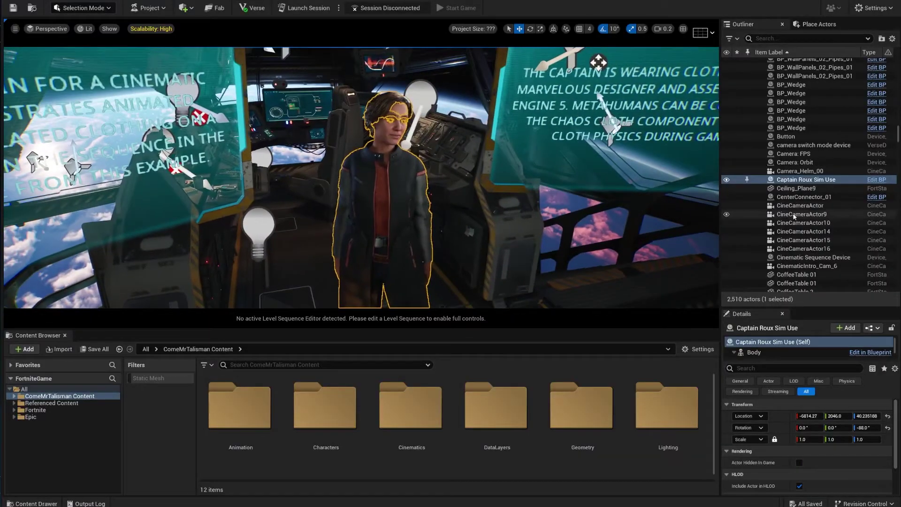
click(783, 354)
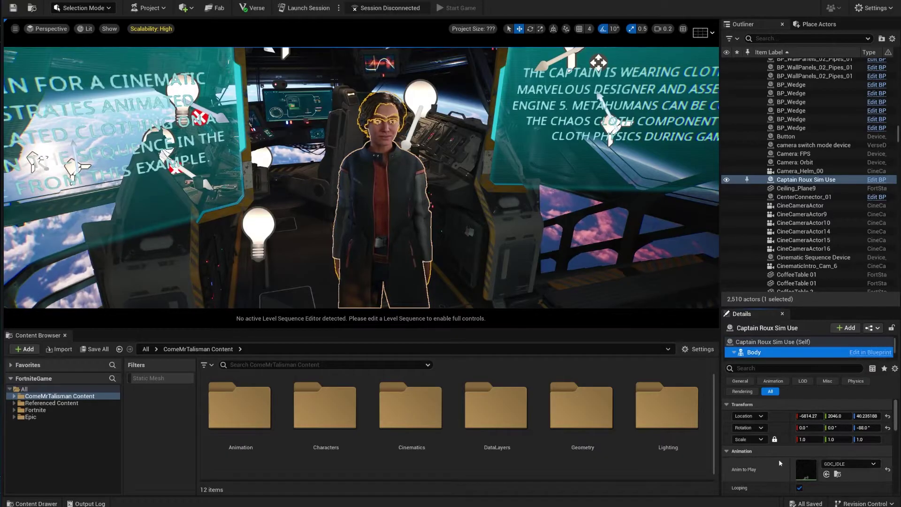
scroll(779, 453, down, 2)
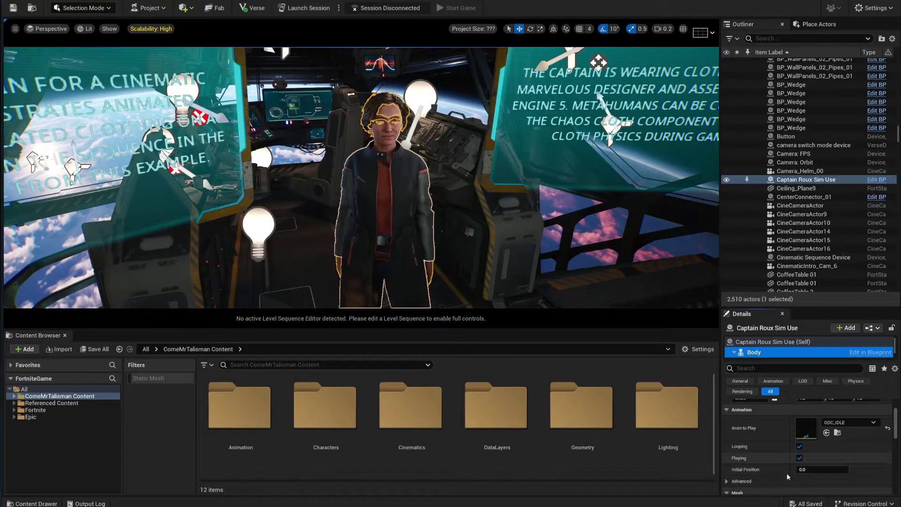
right_drag(569, 243, 546, 248)
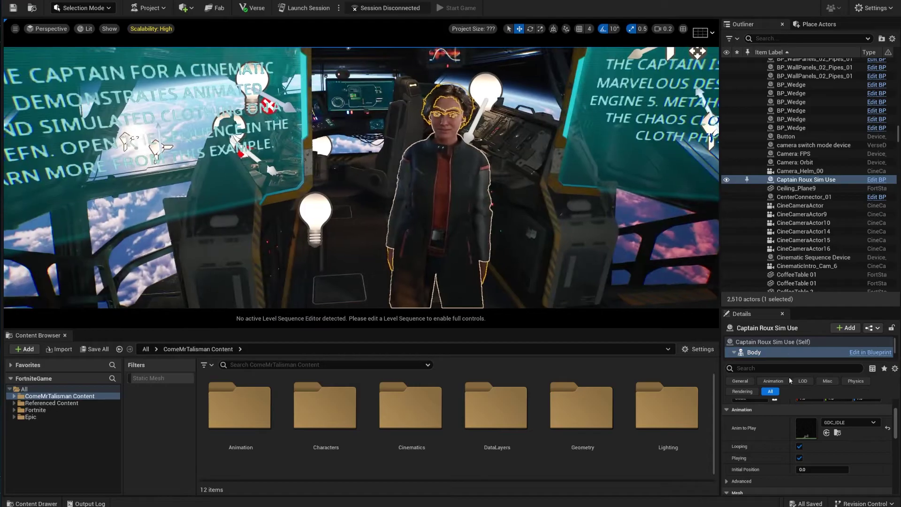
Review the actor-level transform, rendering and HLOD properties of Captain Roux Sim Use, and clear the selection
click(774, 342)
scroll(771, 442, up, 2)
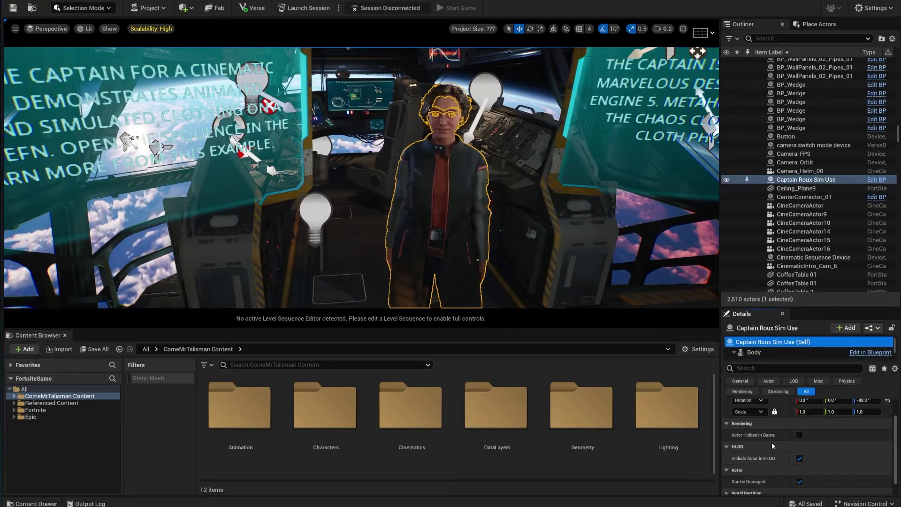
scroll(772, 444, down, 2)
scroll(770, 445, up, 2)
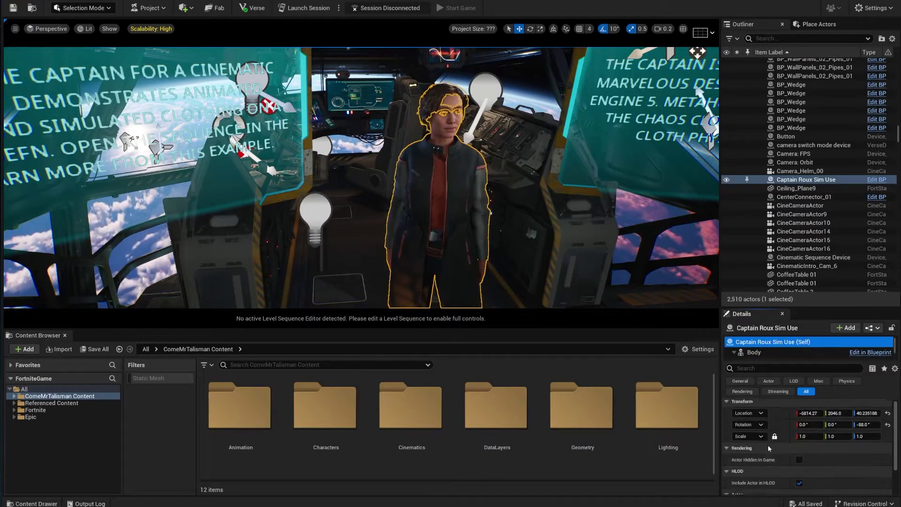
scroll(773, 441, down, 2)
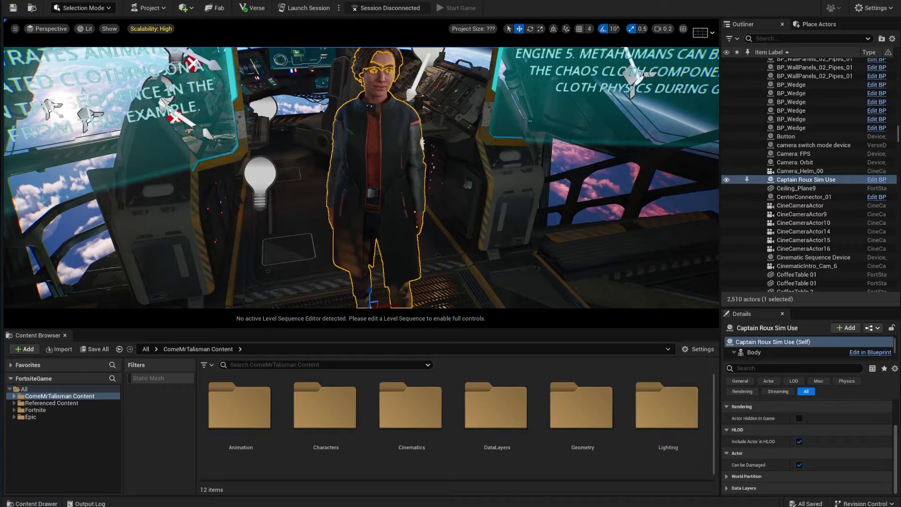
click(505, 226)
right_drag(505, 226, 469, 195)
key(Escape)
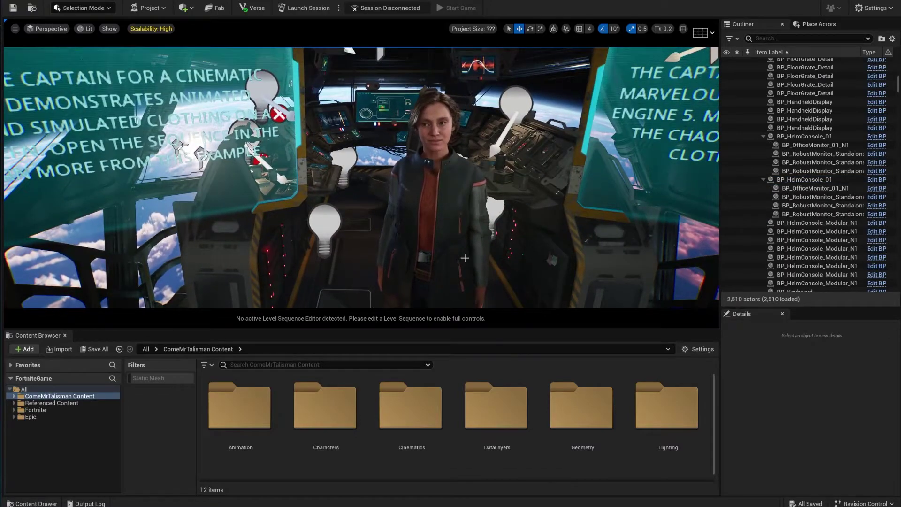
Find the Cinematic Sequence Device by searching the actors for "sequence" and open its LS_Cap_Helm level sequence for editing
click(799, 37)
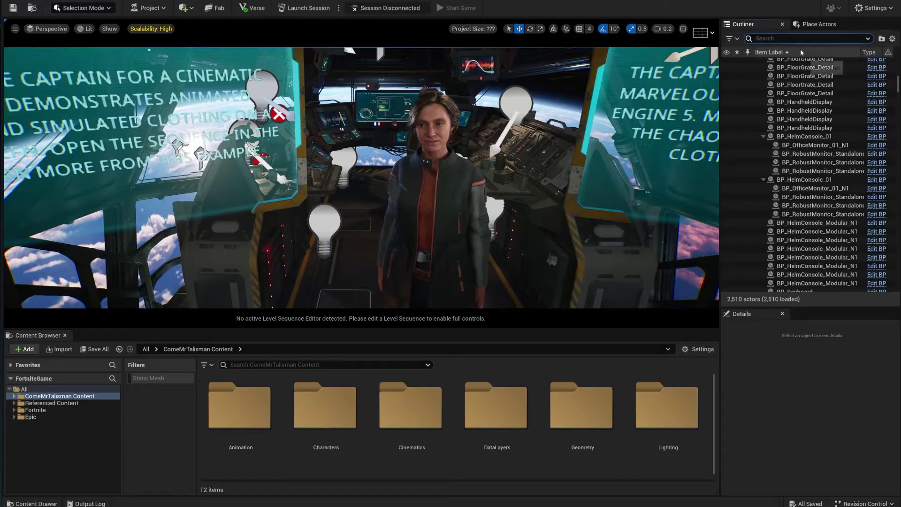
text(sequence)
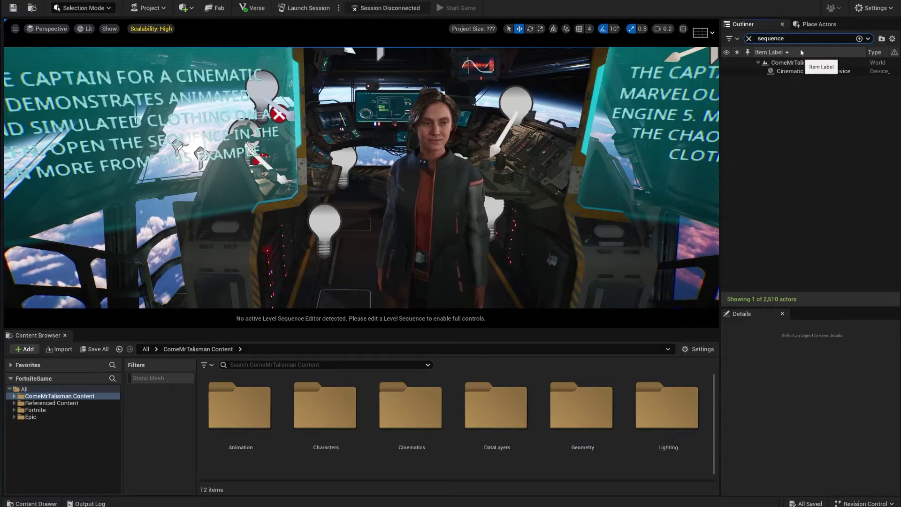
click(798, 71)
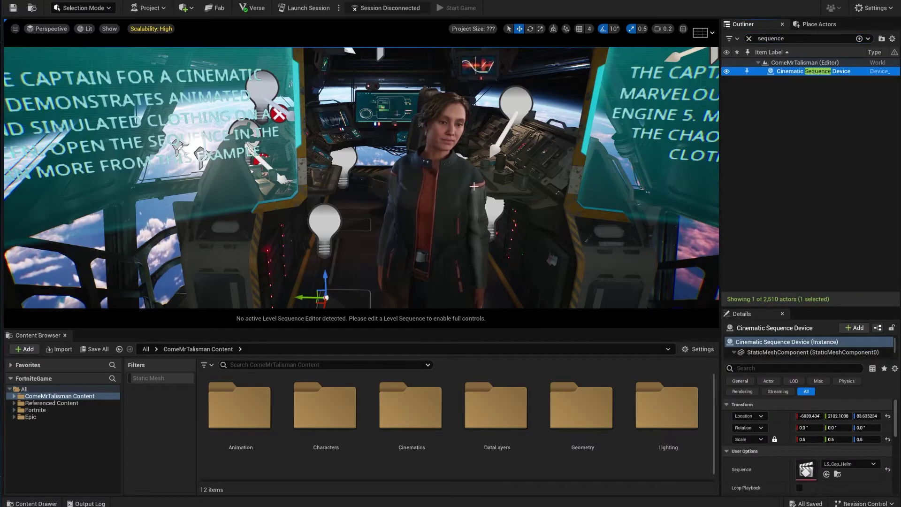
key(d)
right_drag(612, 240, 612, 239)
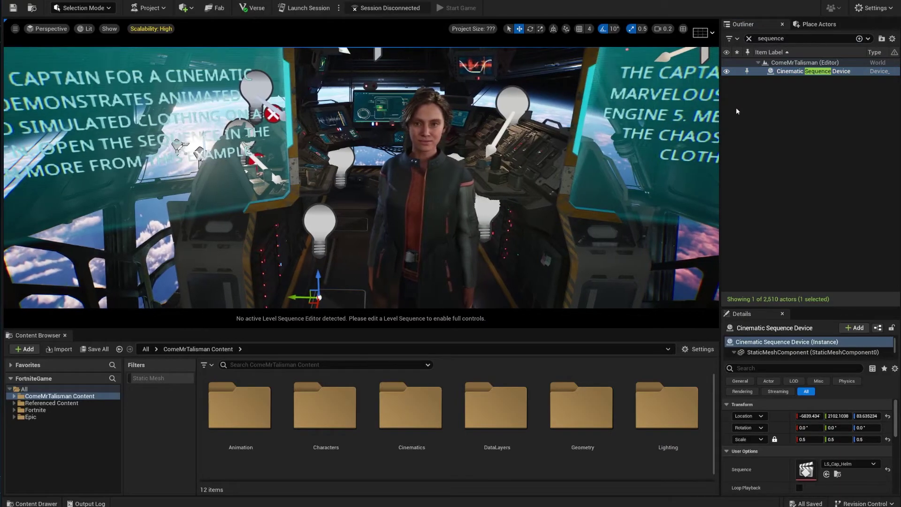
double_click(806, 469)
right_drag(467, 251, 467, 250)
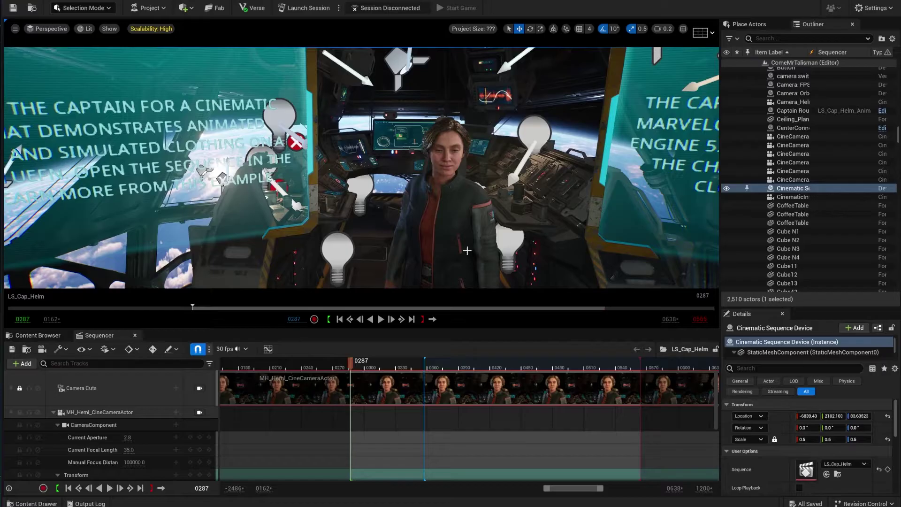
Play LS_Cap_Helm from near its start, scrub to frame 402, and review the sequence's camera, audio, lighting and fade tracks
mouse_move(377, 370)
mouse_down()
mouse_move(389, 370)
mouse_move(359, 369)
mouse_move(577, 395)
mouse_move(443, 388)
mouse_move(469, 368)
mouse_move(508, 372)
mouse_move(369, 372)
mouse_up()
key(space)
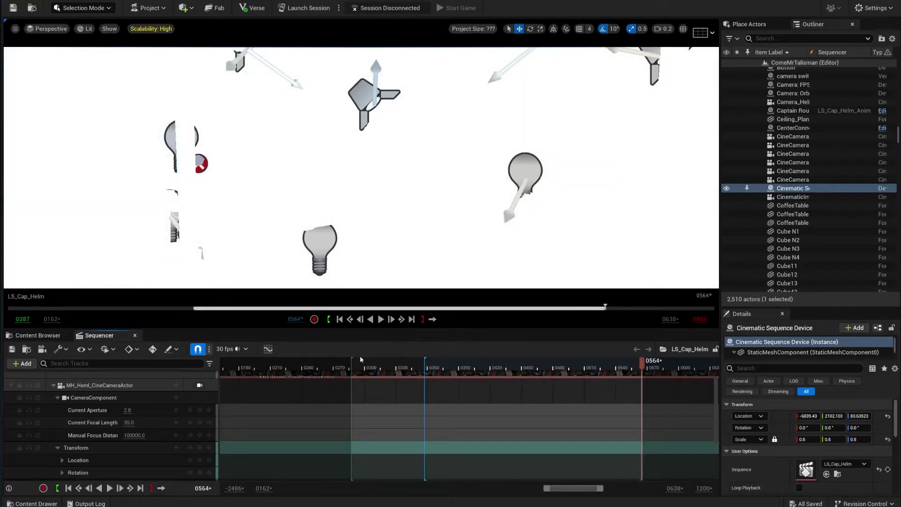
drag(361, 359, 472, 373)
scroll(408, 413, down, 5)
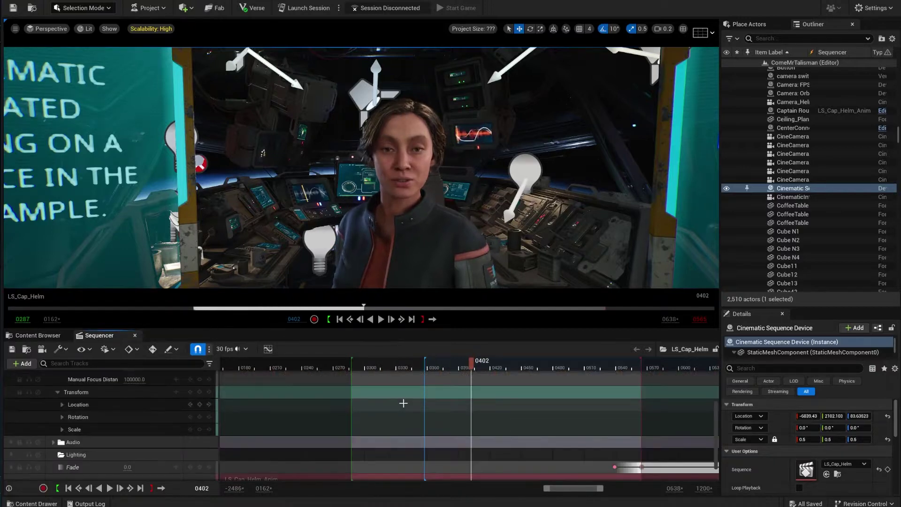
scroll(412, 421, up, 5)
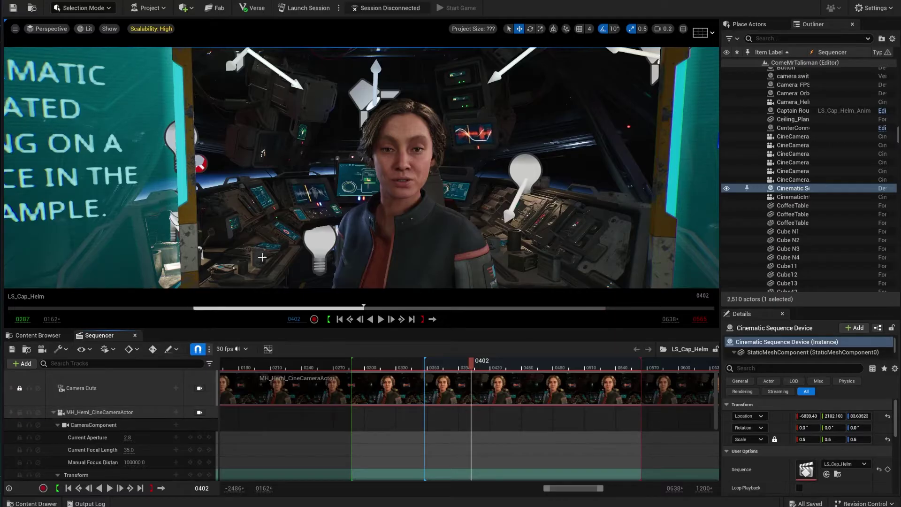
Examine the captain's pose at frame 402 from the side, and select the PlanetBounce spotlight above the helm
key(d)
right_drag(365, 223, 285, 219)
click(513, 91)
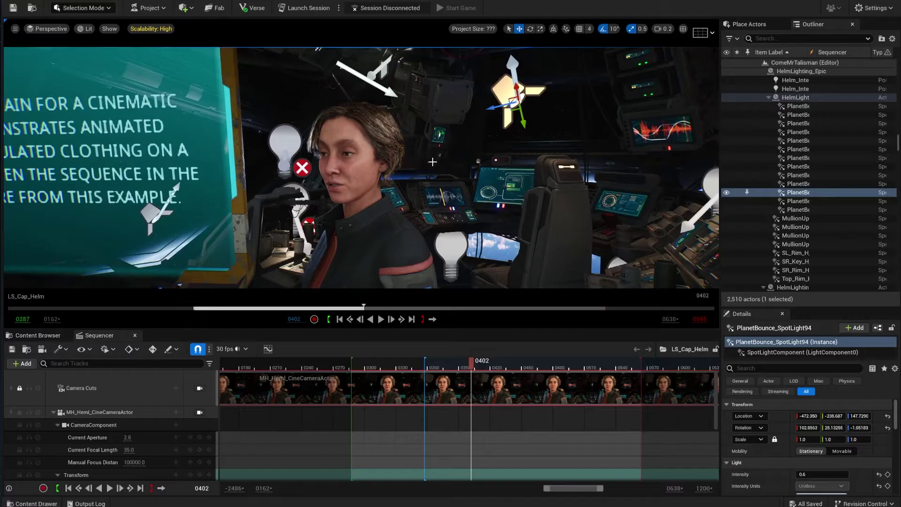
right_drag(513, 91, 535, 99)
key(s)
mouse_move(322, 157)
right_down()
mouse_move(345, 157)
mouse_move(321, 157)
right_up()
key(a)
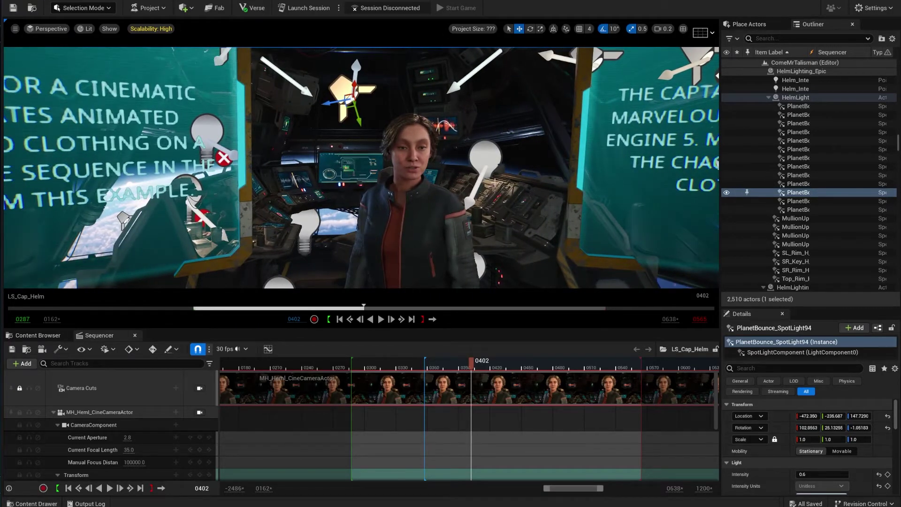
Inspect the captain's face and jacket from the front between the two text displays
mouse_move(337, 222)
right_down()
mouse_move(326, 204)
mouse_move(349, 218)
right_up()
key(w)
key(s)
mouse_move(704, 93)
right_down()
mouse_move(695, 91)
mouse_move(704, 93)
right_up()
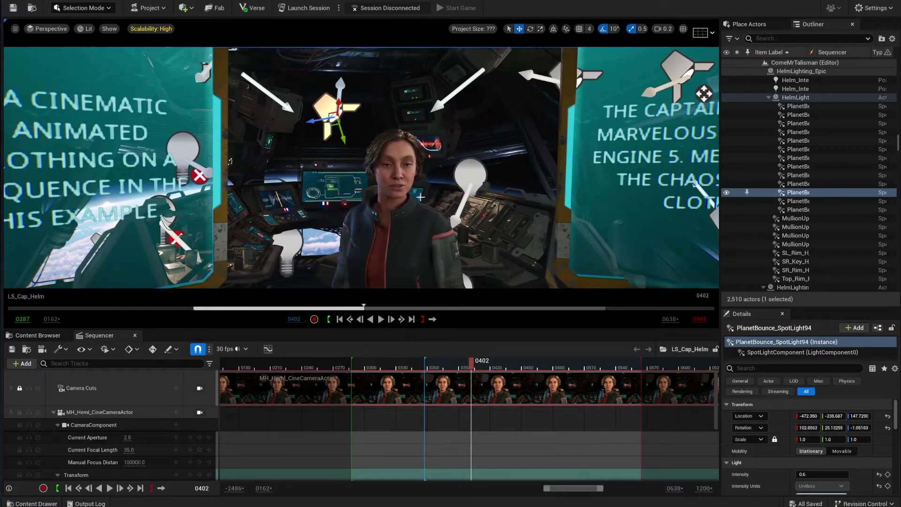
key(w)
mouse_move(431, 225)
right_down()
mouse_move(440, 238)
mouse_move(430, 224)
right_up()
Scrub the sequence to frame 527 and compare the captain's pose and clothing from close up and farther back
drag(389, 364, 602, 373)
right_drag(362, 168, 363, 168)
key(s)
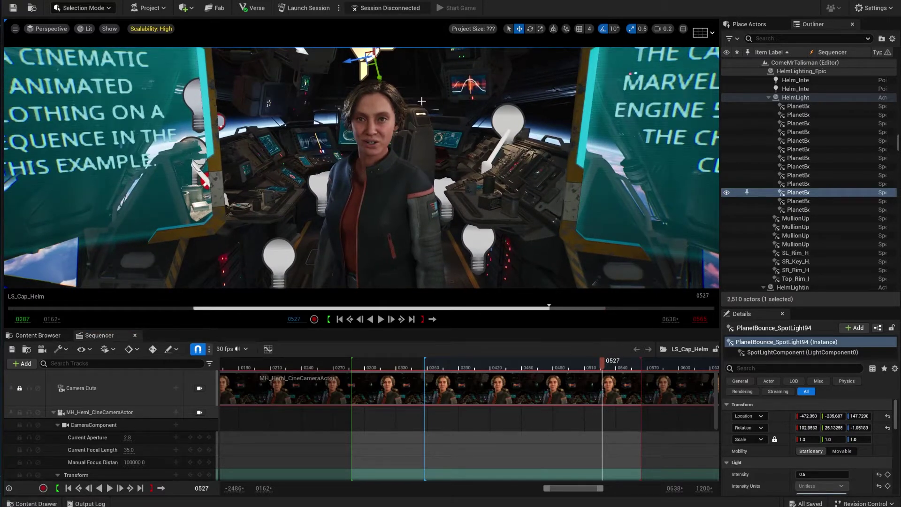
mouse_move(409, 177)
right_down()
mouse_move(422, 202)
mouse_move(415, 169)
mouse_move(424, 184)
right_up()
key(s)
key(a)
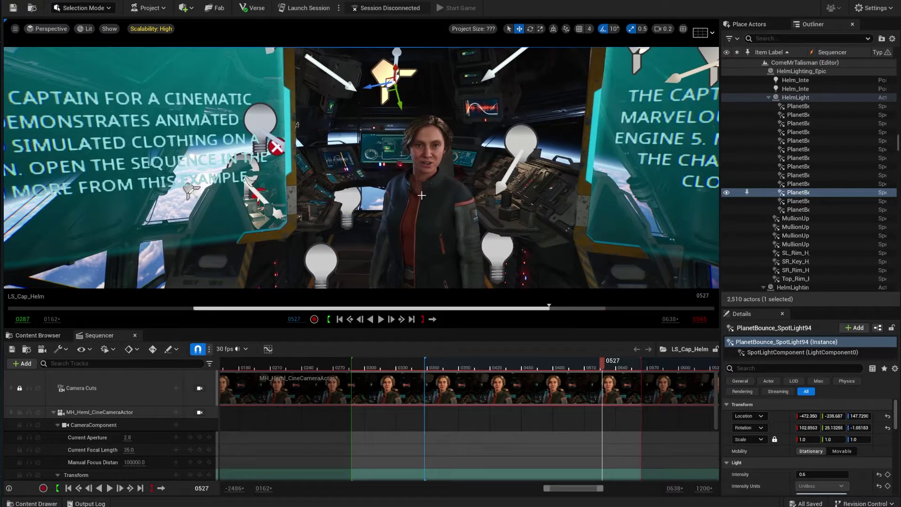
Bring up the Project Browser and look through the Feature Examples for the Talisman sample templates
click(150, 8)
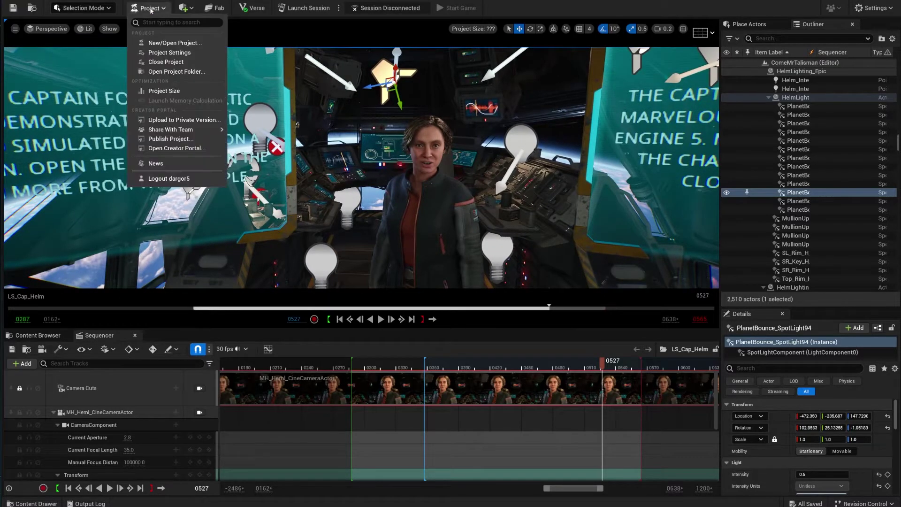
click(158, 42)
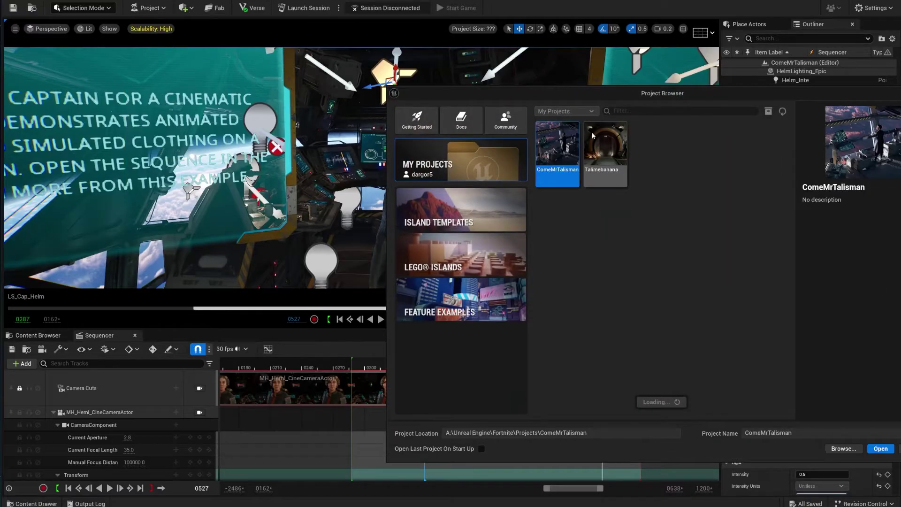
click(488, 297)
drag(682, 101, 526, 90)
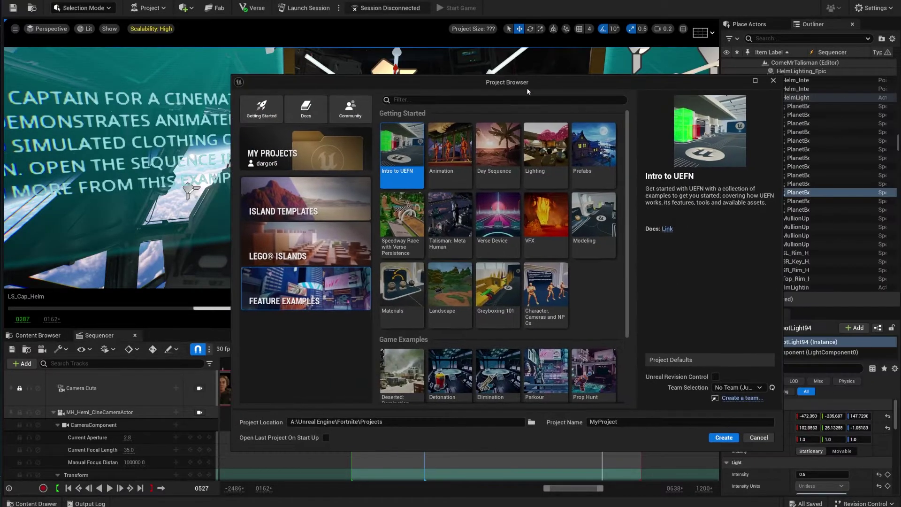
scroll(497, 244, down, 3)
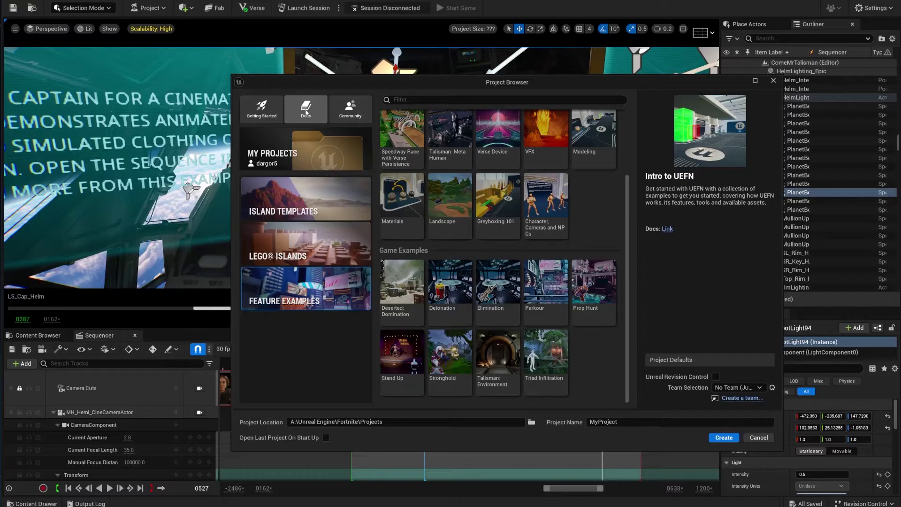
Open the existing Talimebanana project from My Projects
click(357, 160)
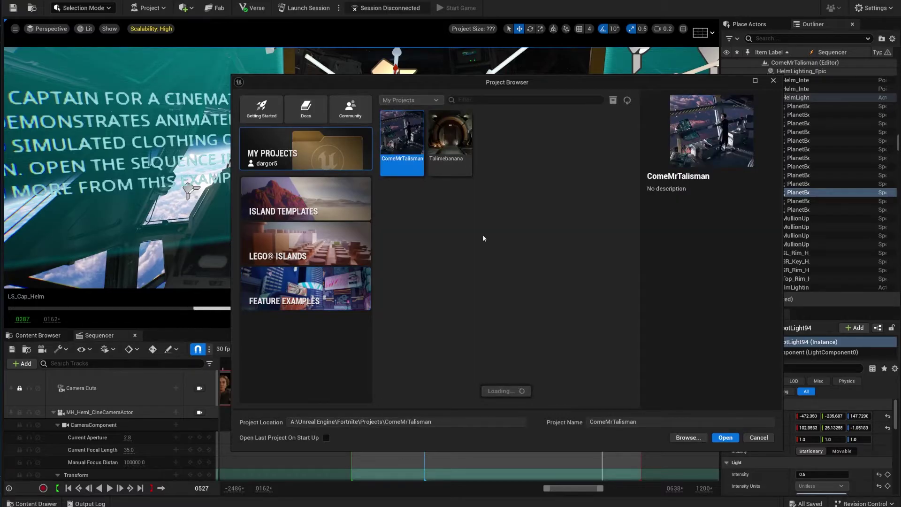
click(451, 136)
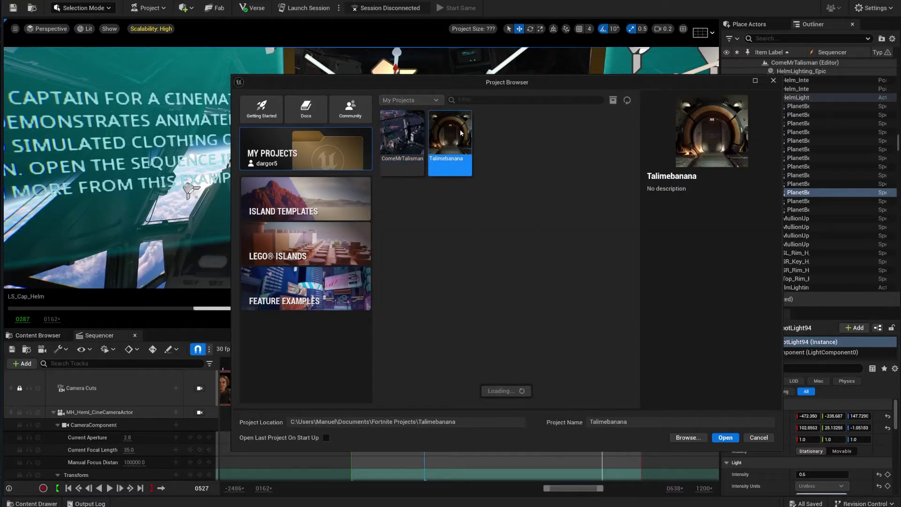
double_click(461, 133)
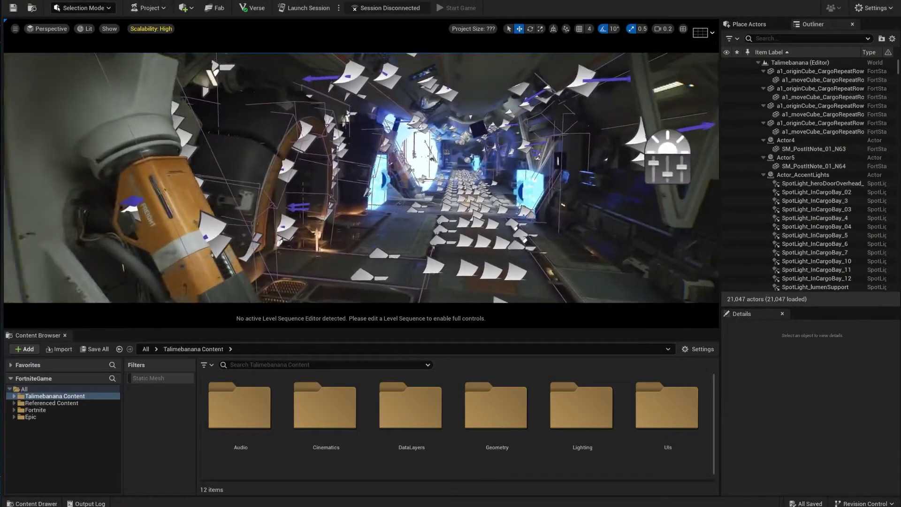
Fly through the ship's corridor and cargo bay with the editor icons hidden, raising the camera speed to 0.8
key(w)
scroll(357, 178, up, 2)
right_drag(361, 178, 524, 186)
key(s)
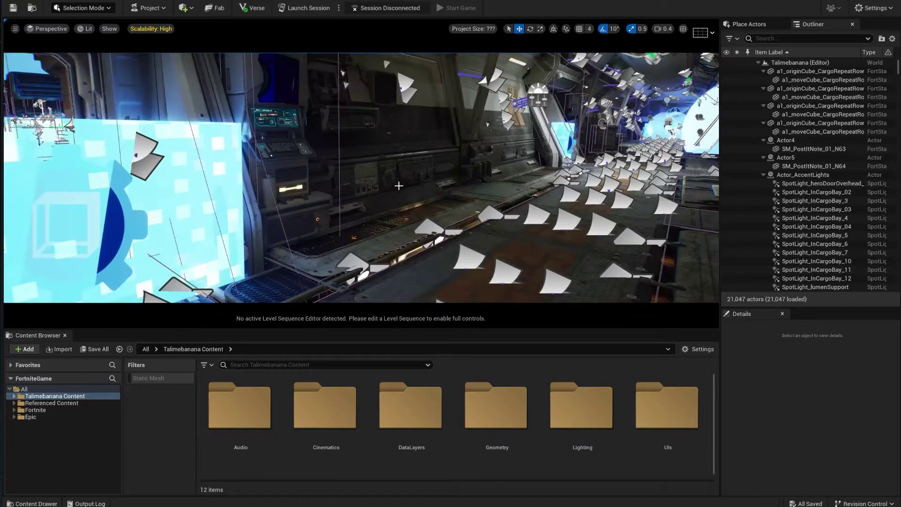
key(g)
mouse_move(399, 185)
right_down()
mouse_move(277, 183)
mouse_move(561, 188)
mouse_move(389, 192)
right_up()
key(w)
key(w)
scroll(399, 186, up, 3)
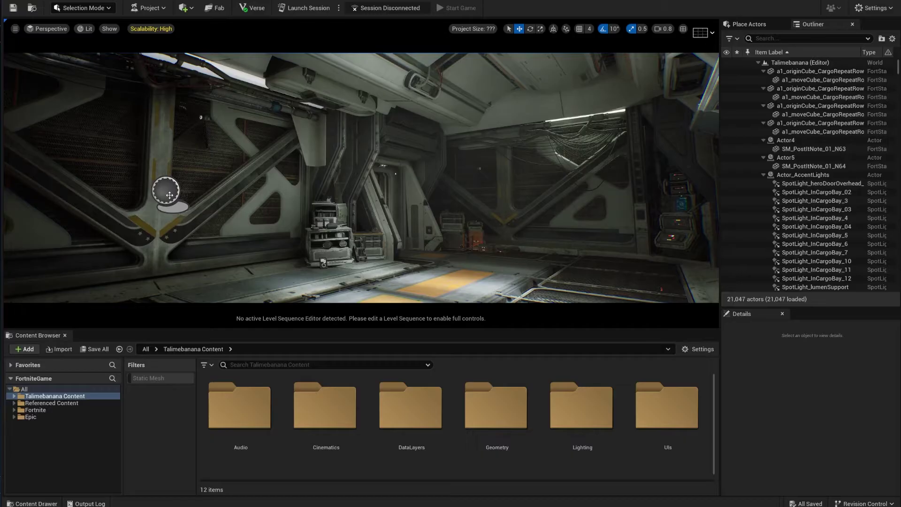
Tour the hydroponics and crew areas, selecting the Lighting_ShoulderEast_High actor, volume spheres and the character hologram on the desk
click(170, 195)
key(f)
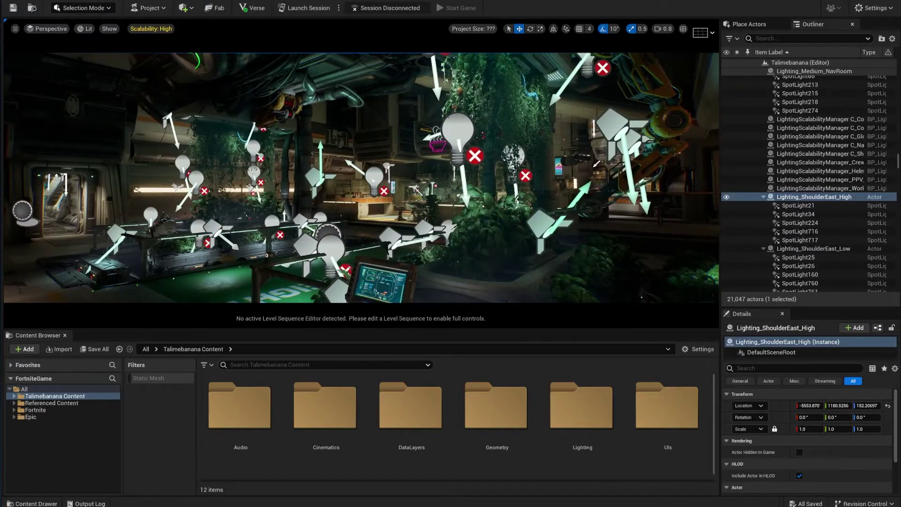
click(470, 131)
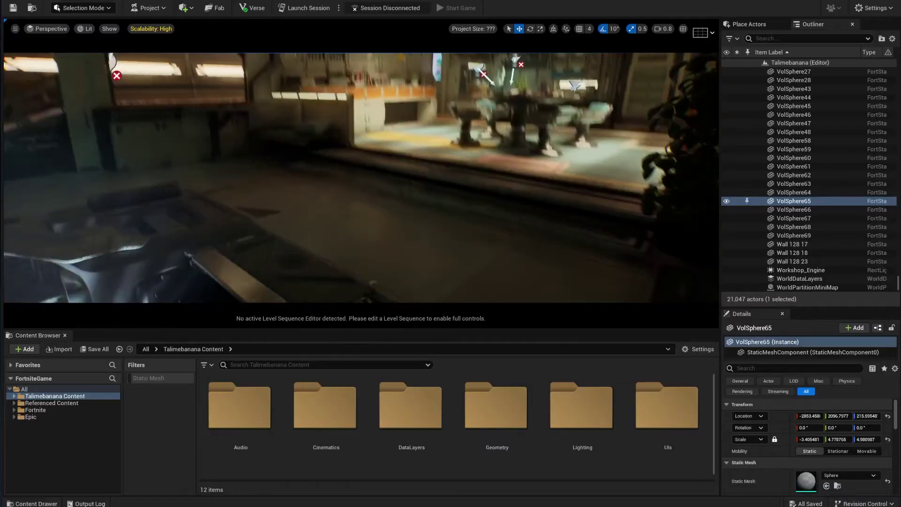
click(416, 204)
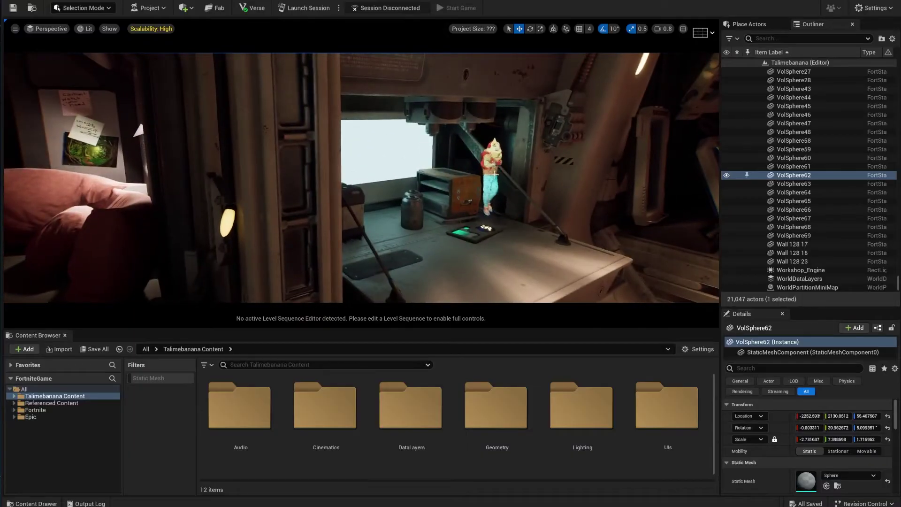
click(496, 177)
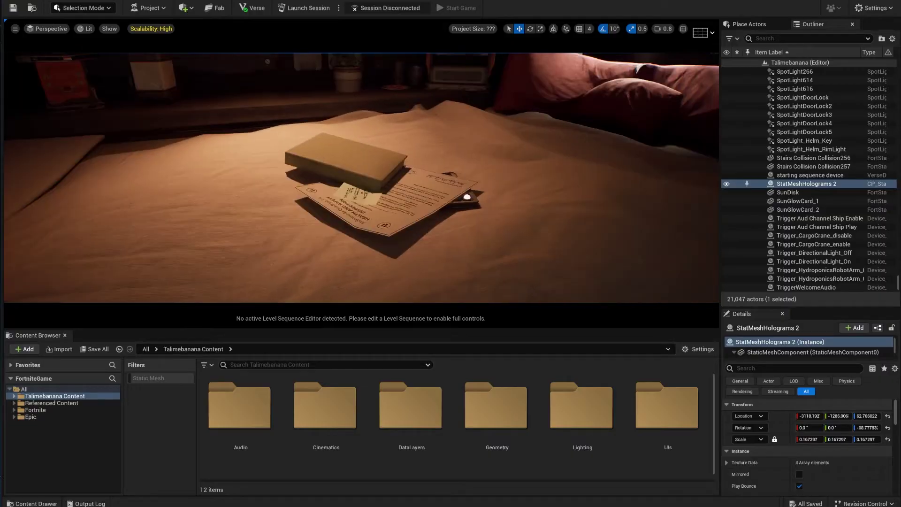
Select the paper lying on the bed, look around it, and switch the viewport to the Unlit view mode
click(404, 202)
right_drag(461, 216, 380, 213)
right_drag(460, 215, 338, 188)
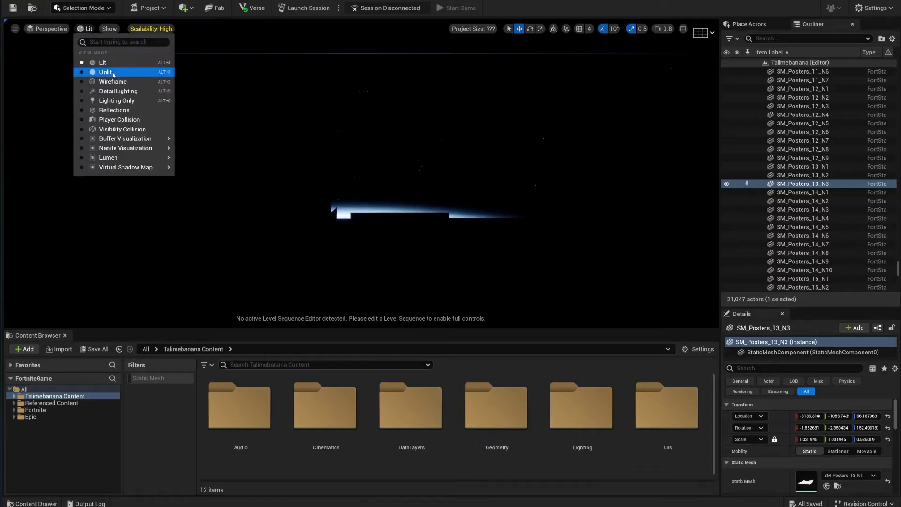
click(105, 72)
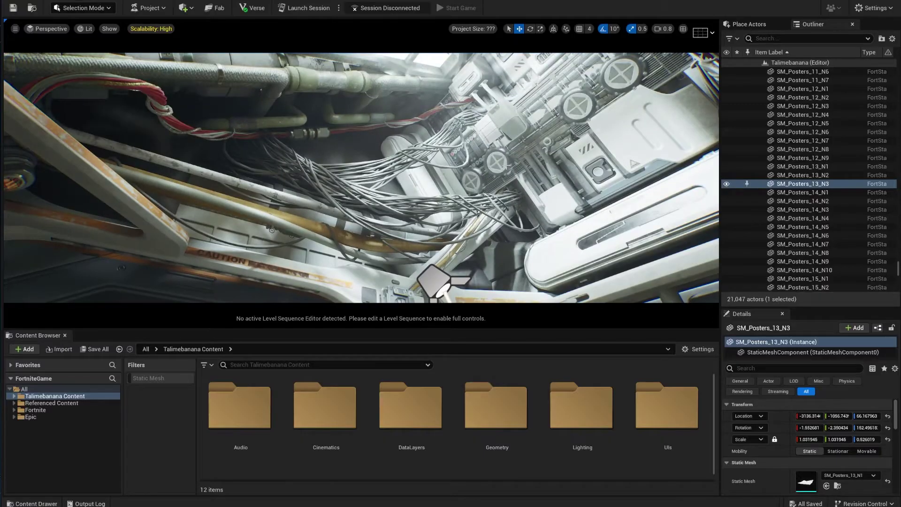
Examine the tangled cables, wall pipe panels and the Galactic Freight control room, selecting pieces along the way
click(399, 190)
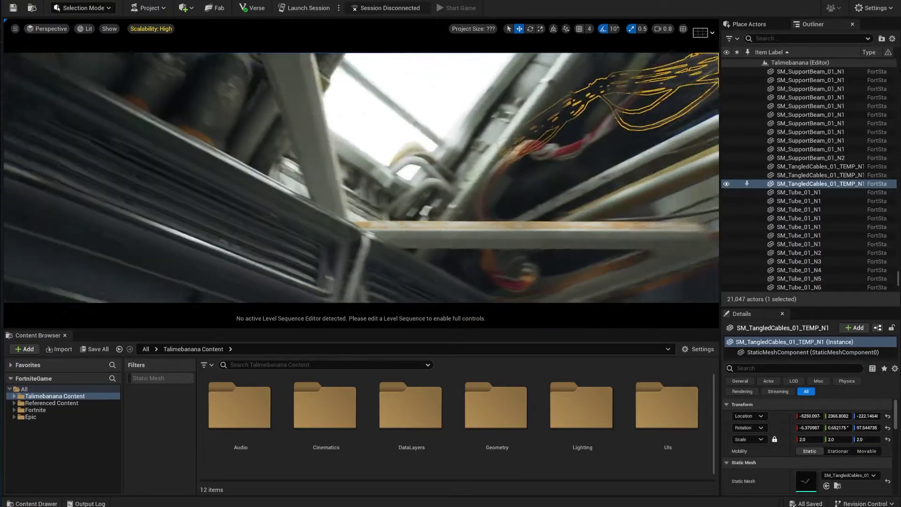
click(607, 174)
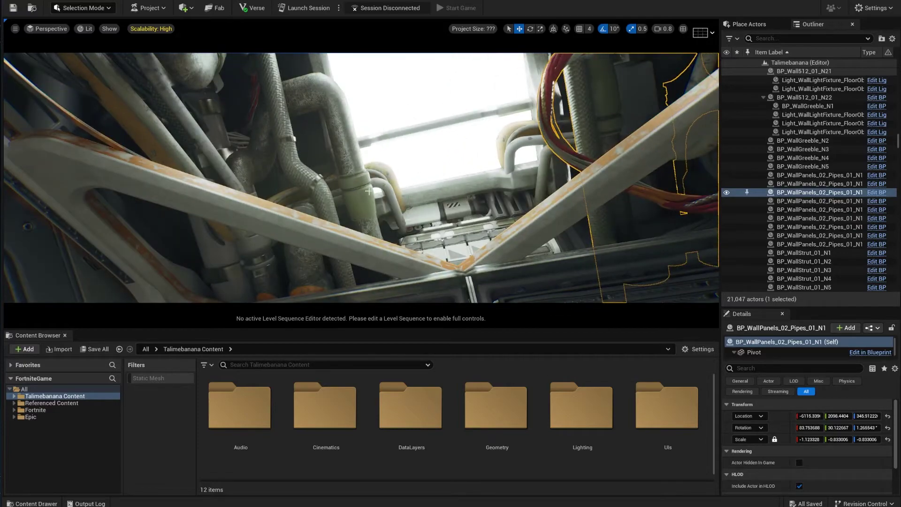
click(369, 191)
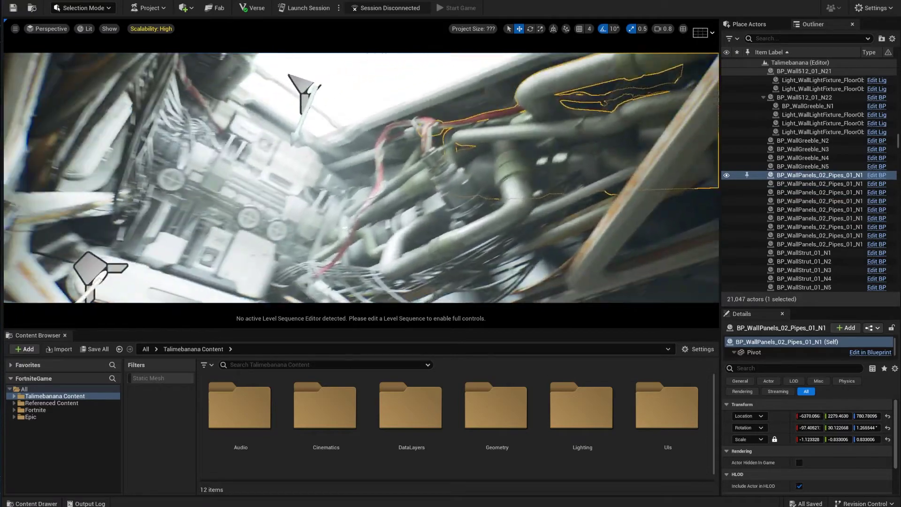
click(393, 211)
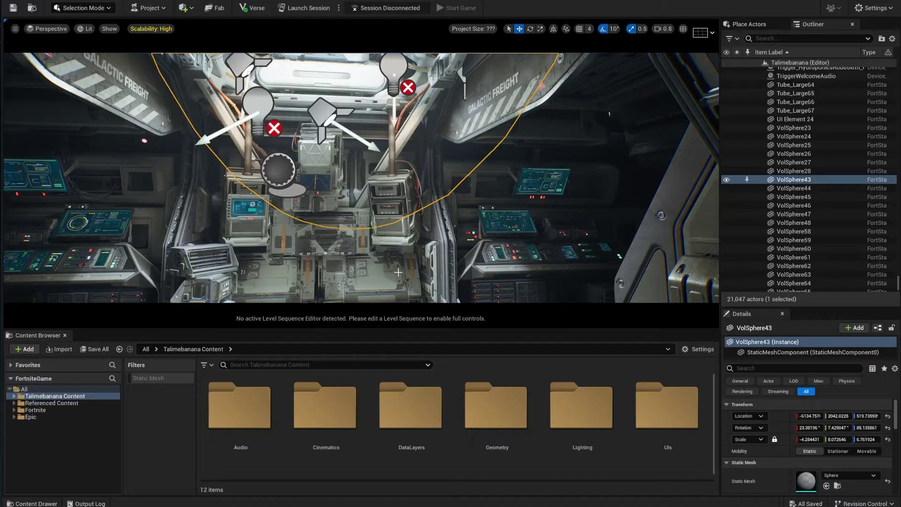
right_drag(449, 269, 438, 284)
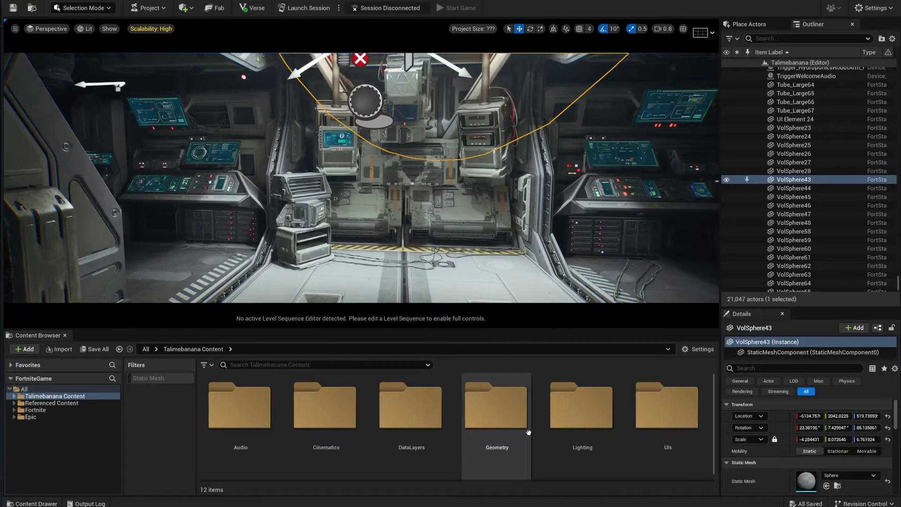
Open the AssetArtGallery level from the Talimebanana project content
scroll(531, 428, down, 3)
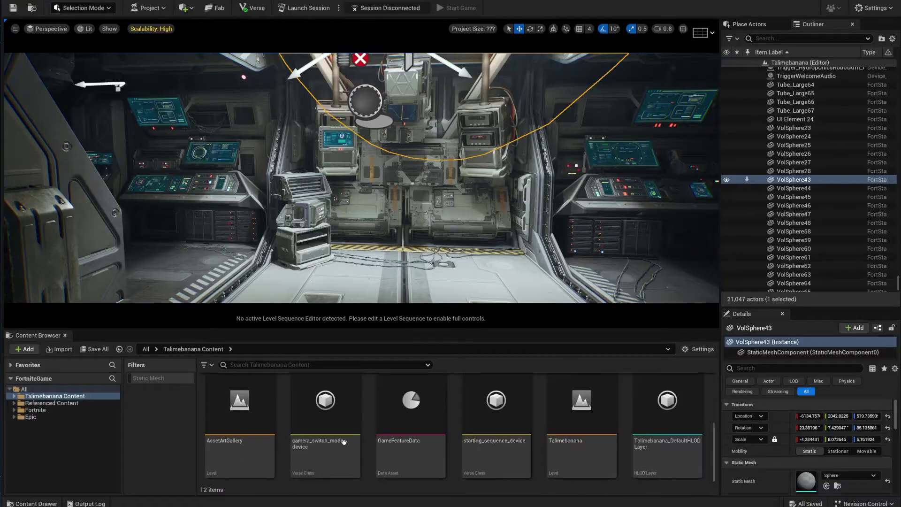
click(236, 409)
double_click(236, 409)
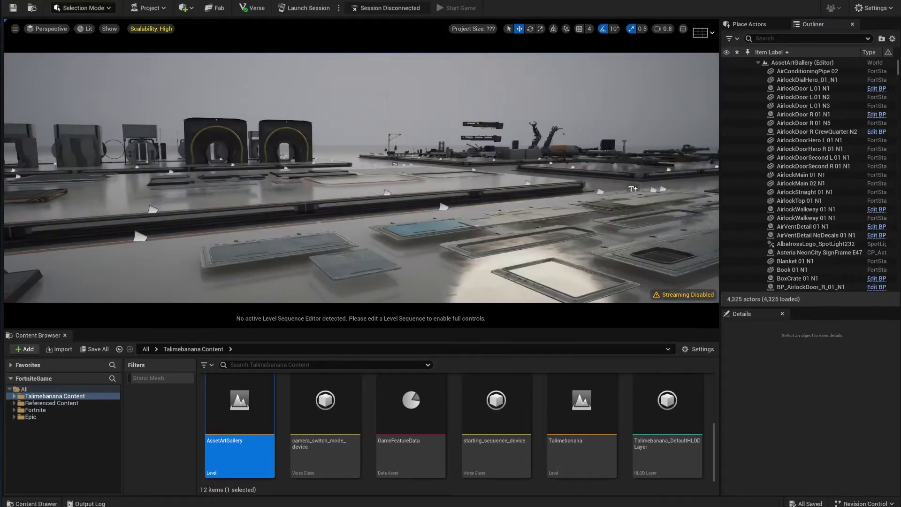
Examine the gallery's printed props, including the safety posters, inspection notices, Bingo Night flyer and handwritten note
right_drag(361, 179, 176, 228)
scroll(174, 176, up, 2)
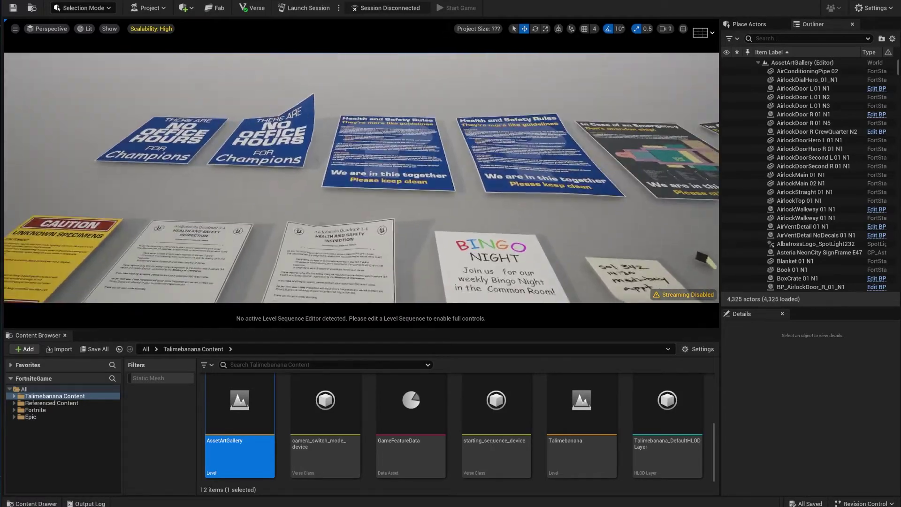
scroll(362, 178, down, 3)
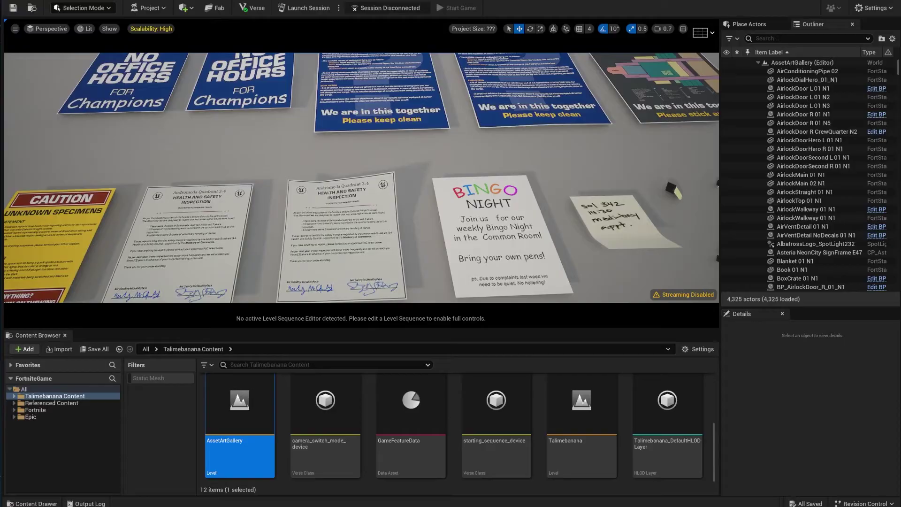
key(d)
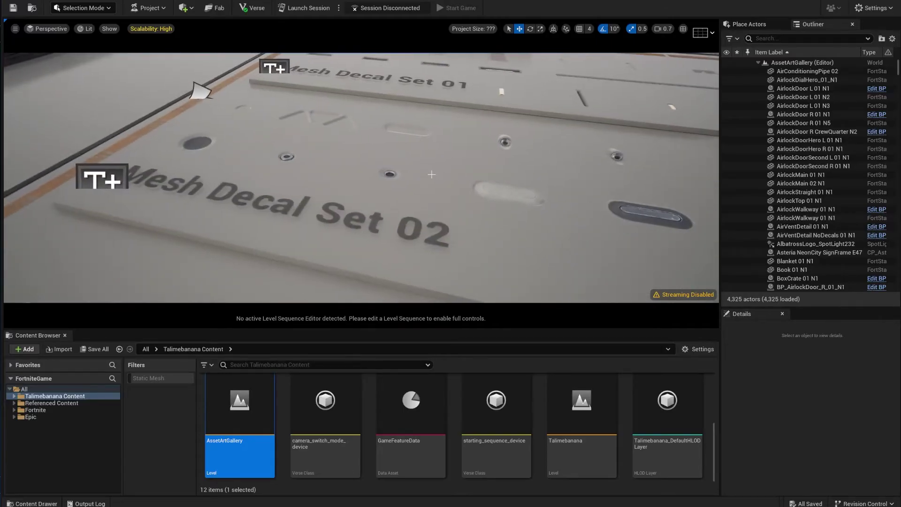
Select the MDecal Set02 Normal 002 N1 decal and examine the pieces of Mesh Decal Set 01 and Mesh Decal Set 02
click(346, 169)
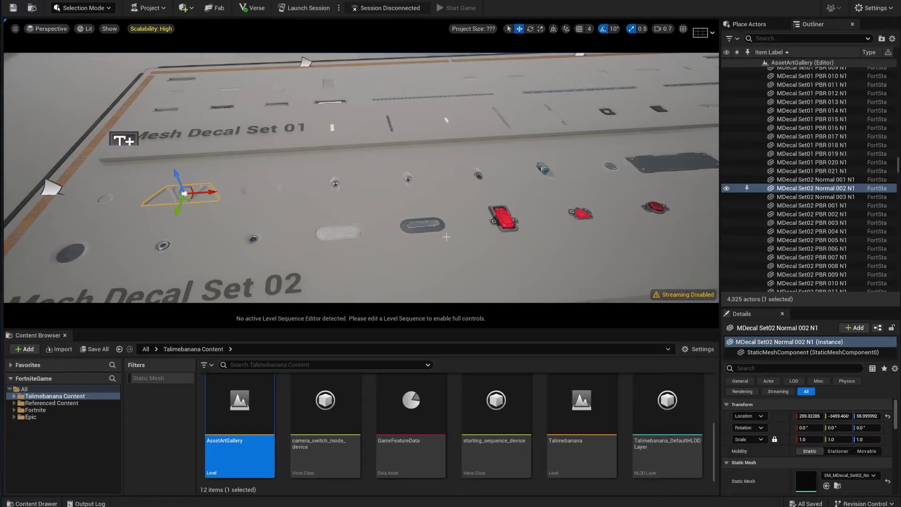
mouse_move(457, 235)
right_down()
mouse_move(418, 236)
mouse_move(446, 237)
right_up()
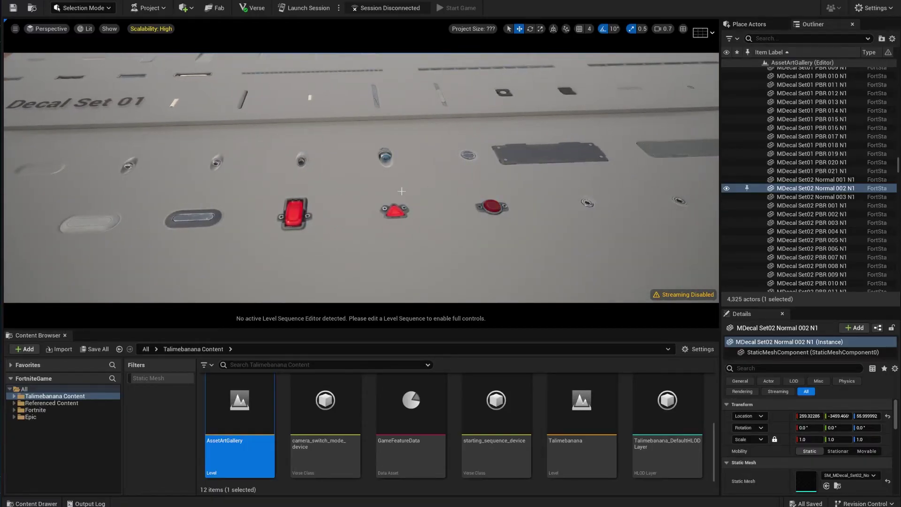
right_drag(441, 199, 417, 221)
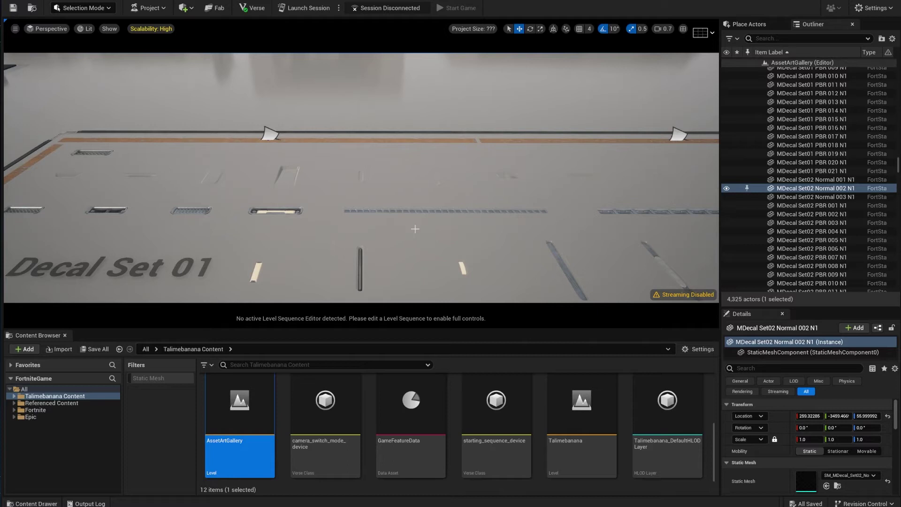
key(f)
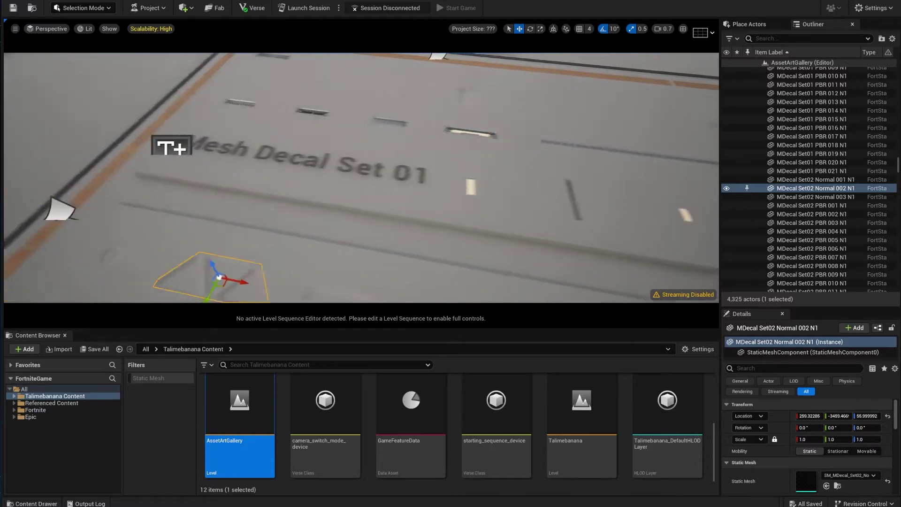
key(d)
right_drag(497, 187, 523, 187)
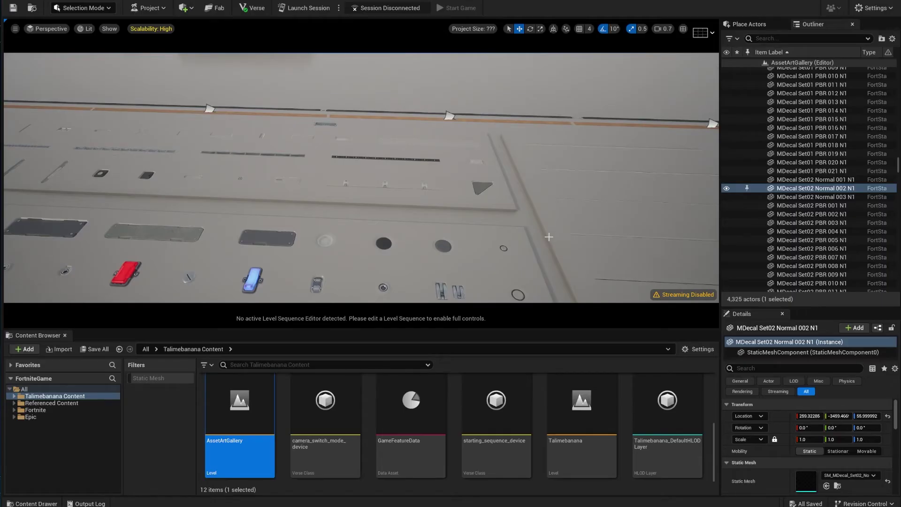
right_drag(529, 116, 528, 116)
right_drag(524, 187, 524, 187)
Switch the viewport to the Wireframe view mode and inspect the mesh topology of the curved wall panels and door modules
click(84, 29)
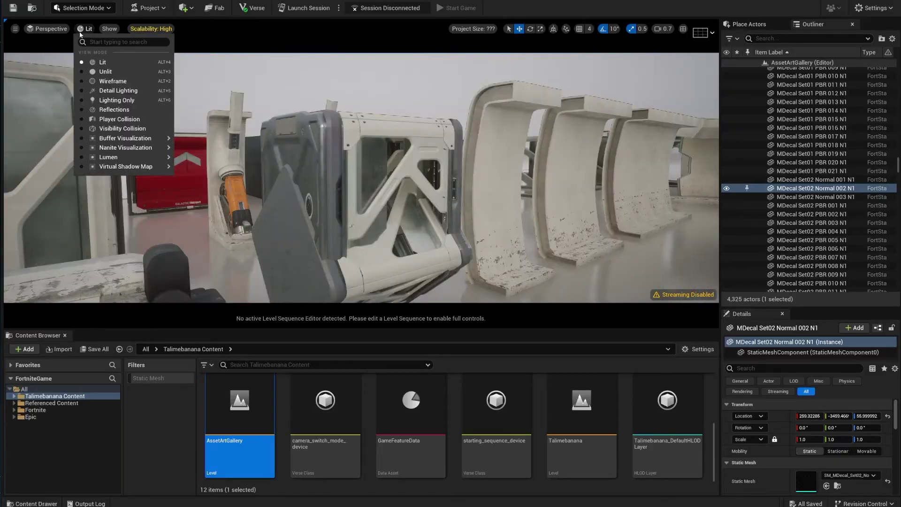
click(112, 81)
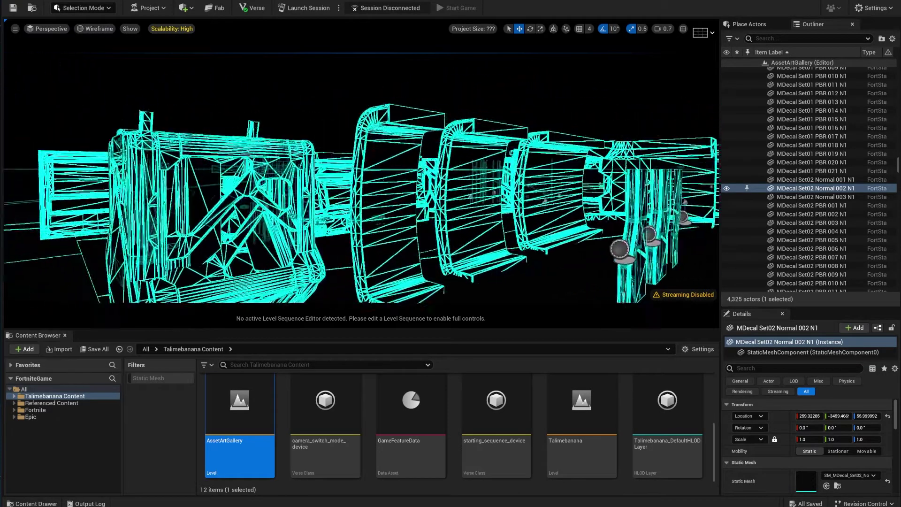
right_drag(362, 178, 361, 178)
right_drag(523, 187, 524, 186)
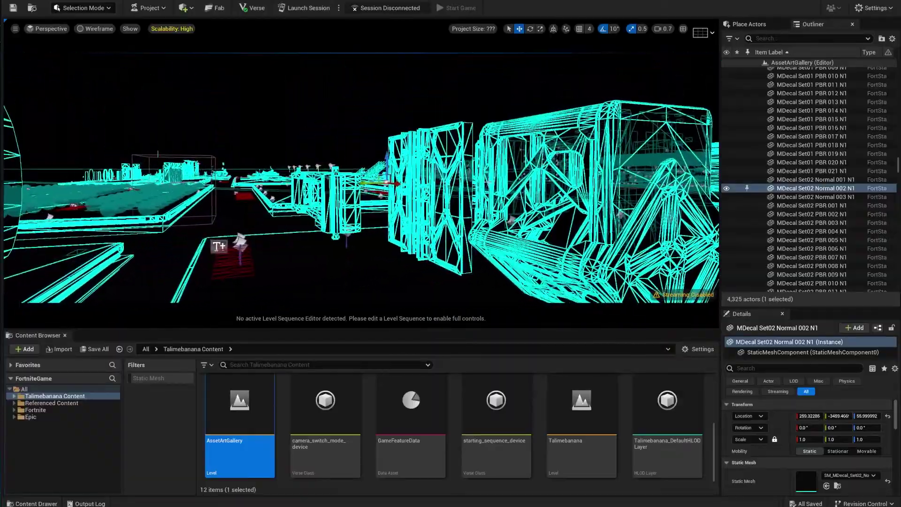
Return the viewport to the Lit view mode and survey the wall supports, pipe assemblies and crate frames across the gallery
click(103, 33)
click(109, 51)
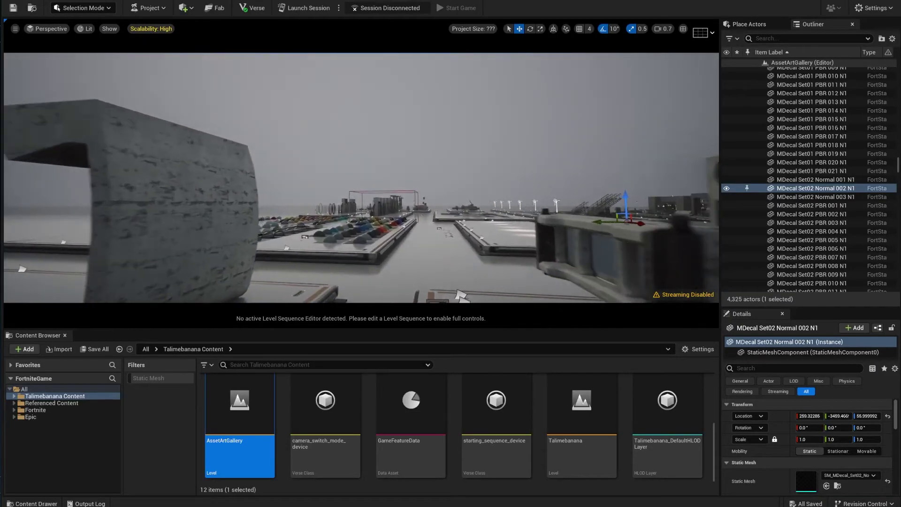
right_drag(362, 178, 362, 178)
right_drag(432, 183, 402, 200)
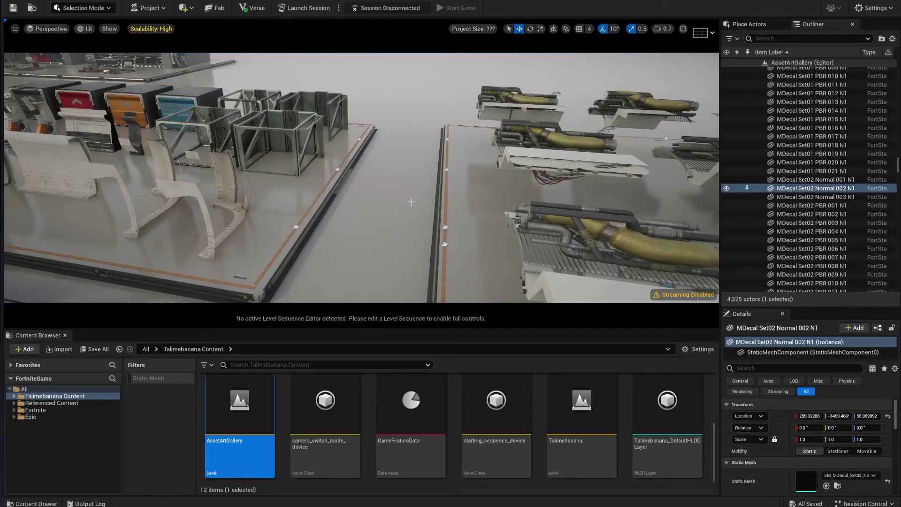
right_drag(435, 201, 436, 202)
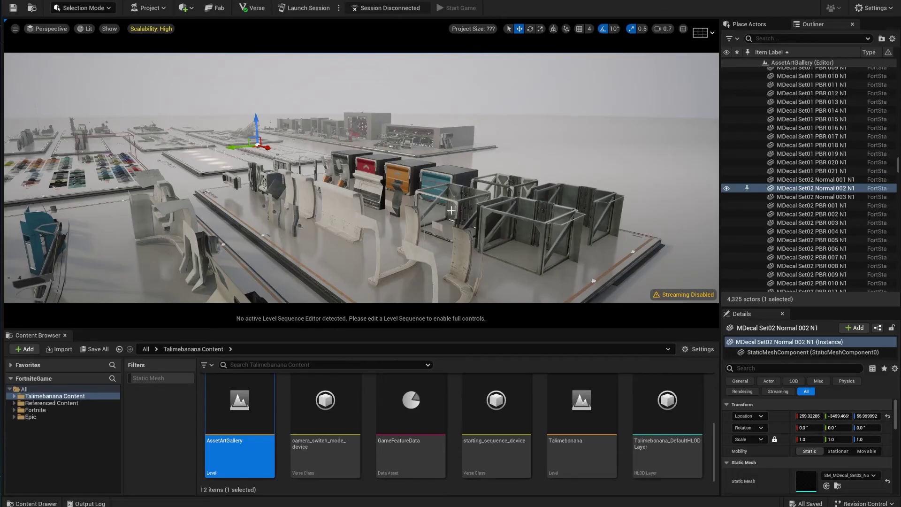
right_drag(475, 192, 395, 194)
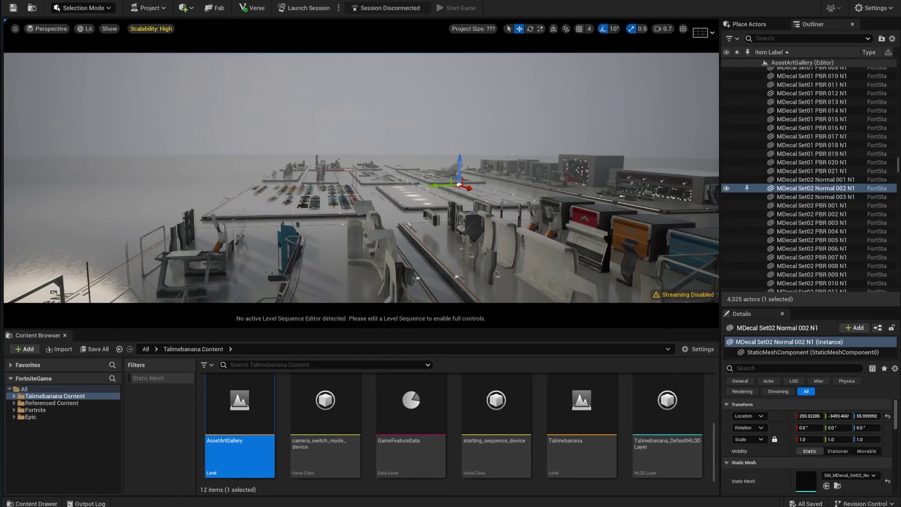
right_drag(464, 194, 529, 204)
key(w)
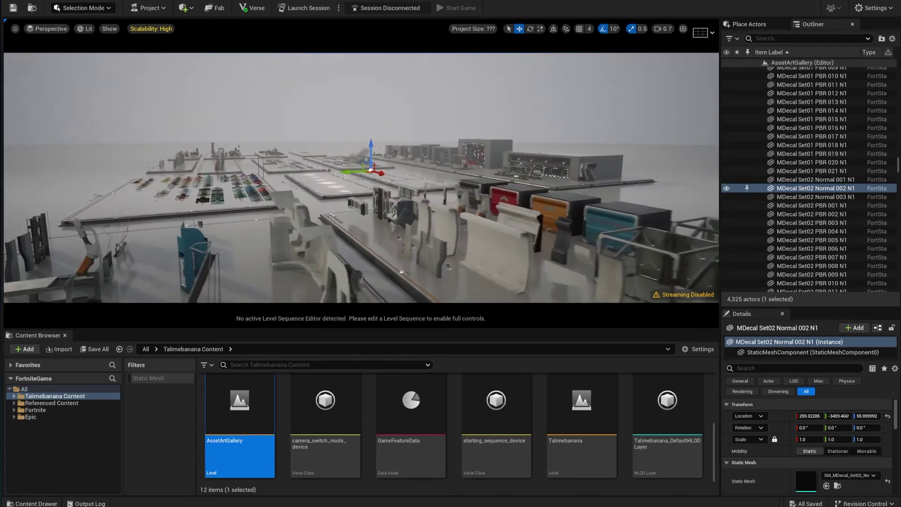